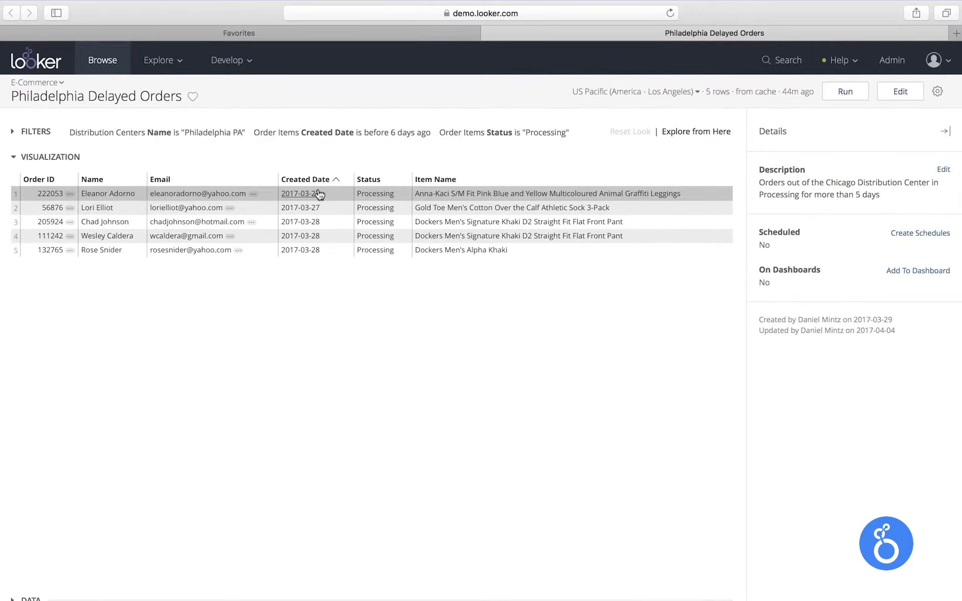
Open the User Lookup Dashboard linked from the first delayed order's customer email
click(253, 195)
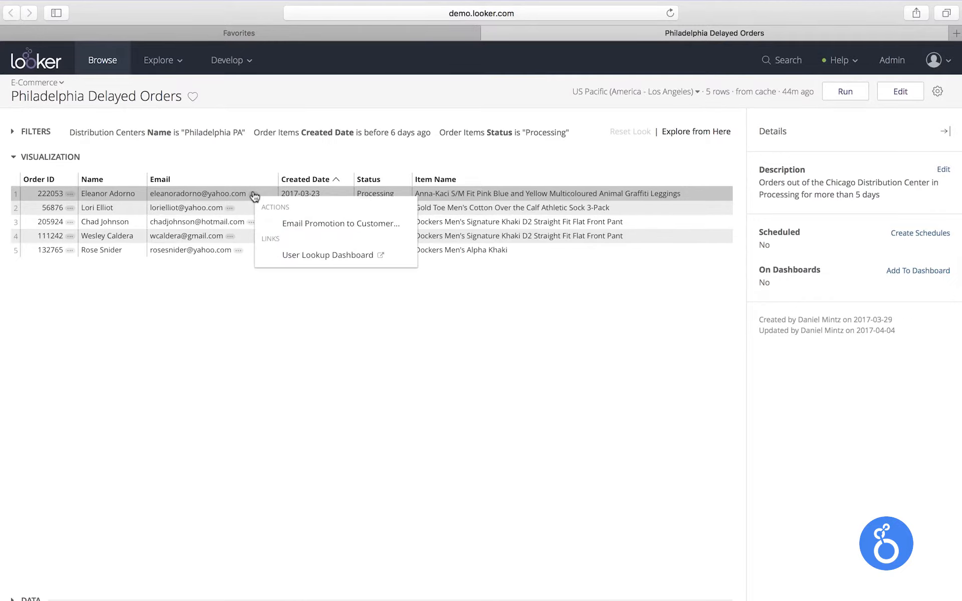
click(291, 255)
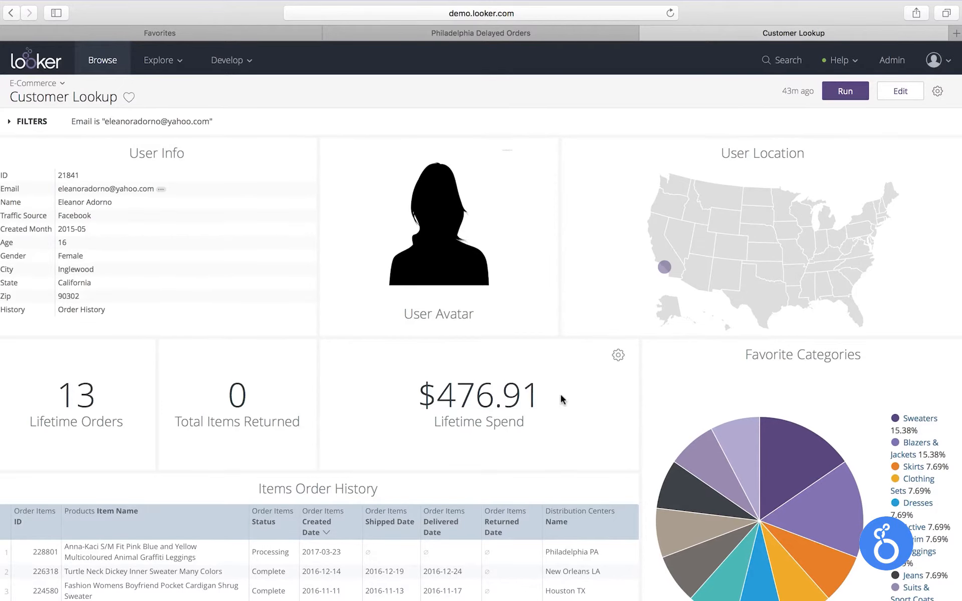
scroll(563, 399, down, 1)
scroll(564, 403, up, 1)
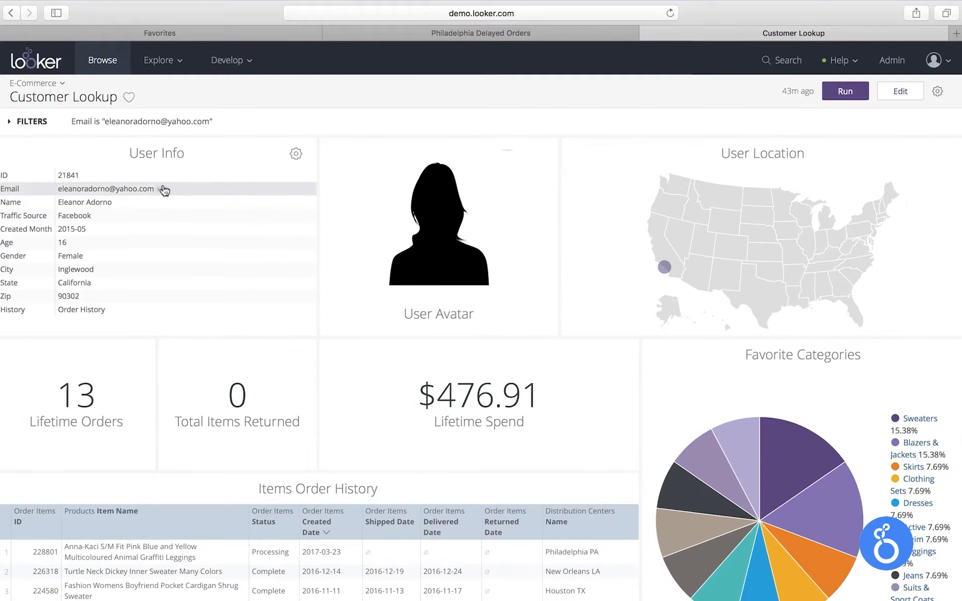
Send the prefilled Email Promotion to Customer action from the User Info email field
click(161, 191)
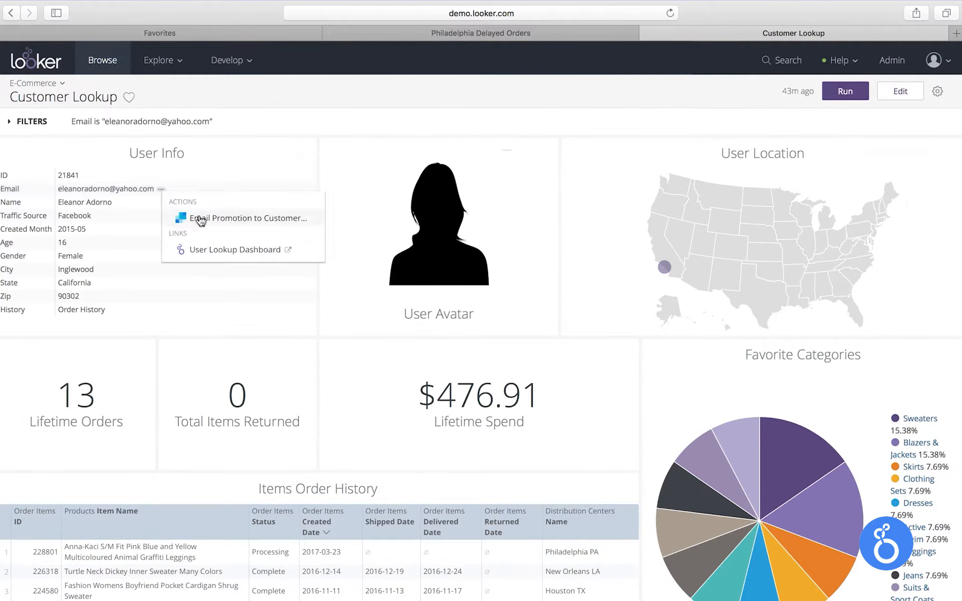
click(197, 219)
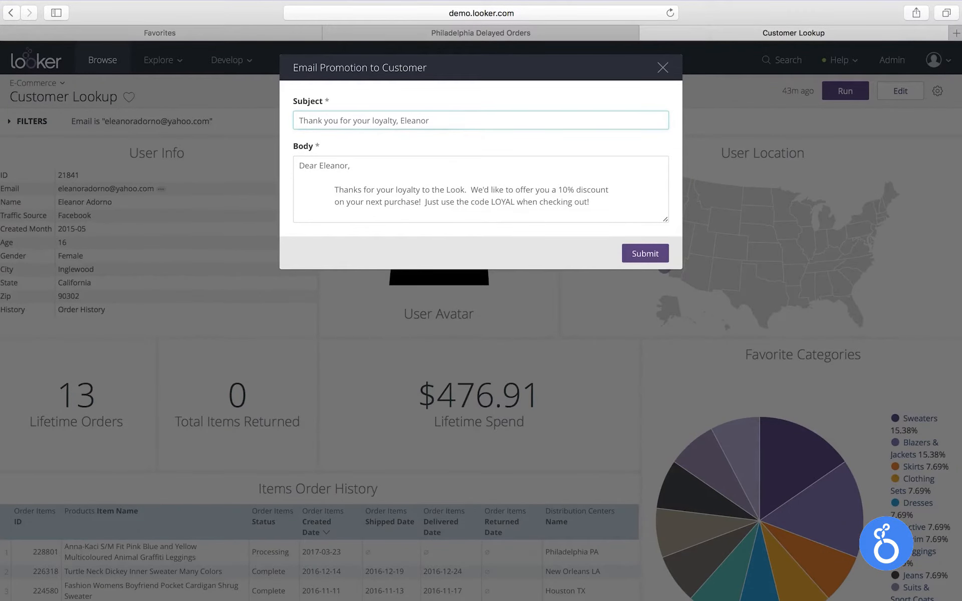
click(414, 189)
scroll(415, 189, down, 1)
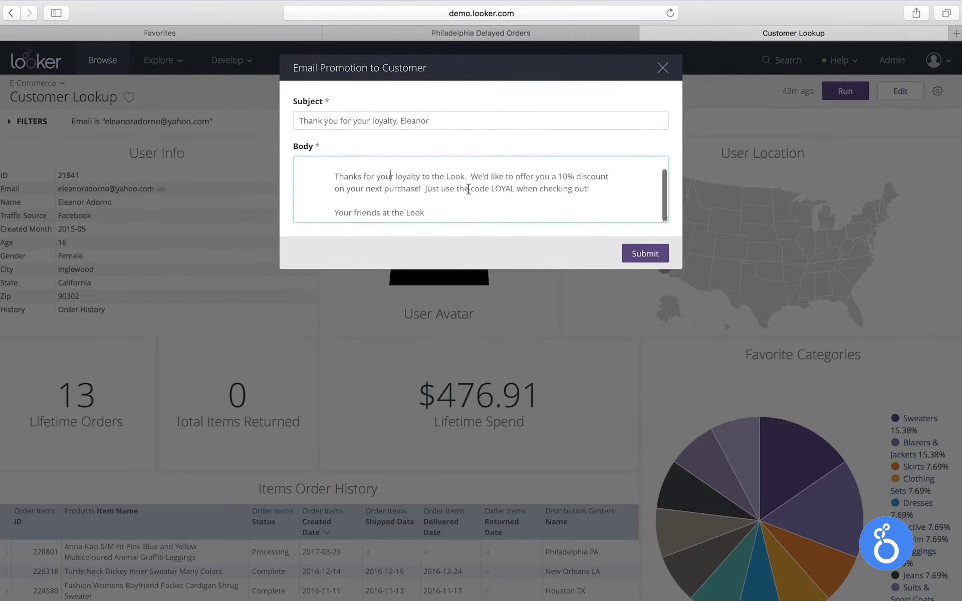
drag(556, 179, 606, 182)
click(609, 187)
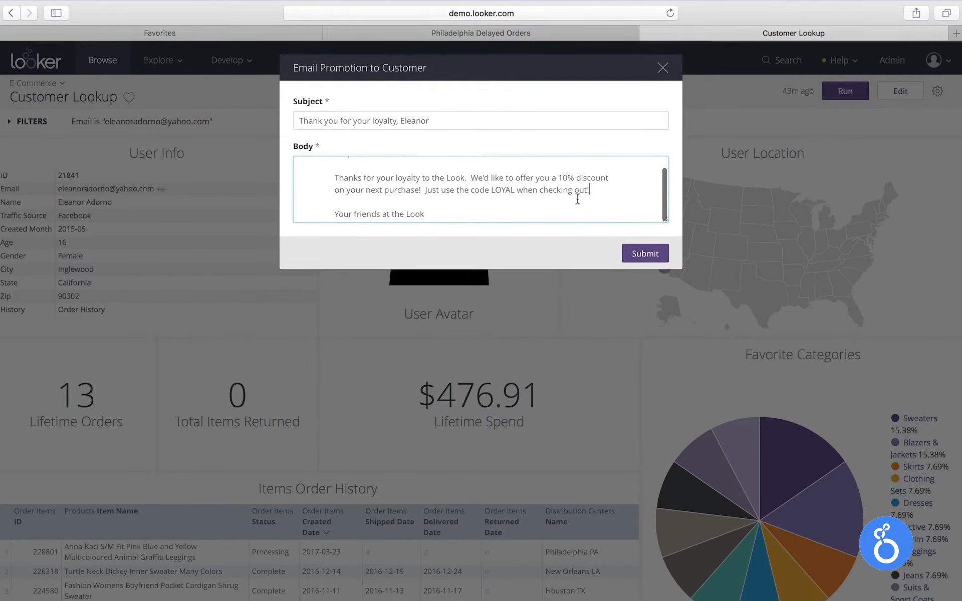
click(639, 254)
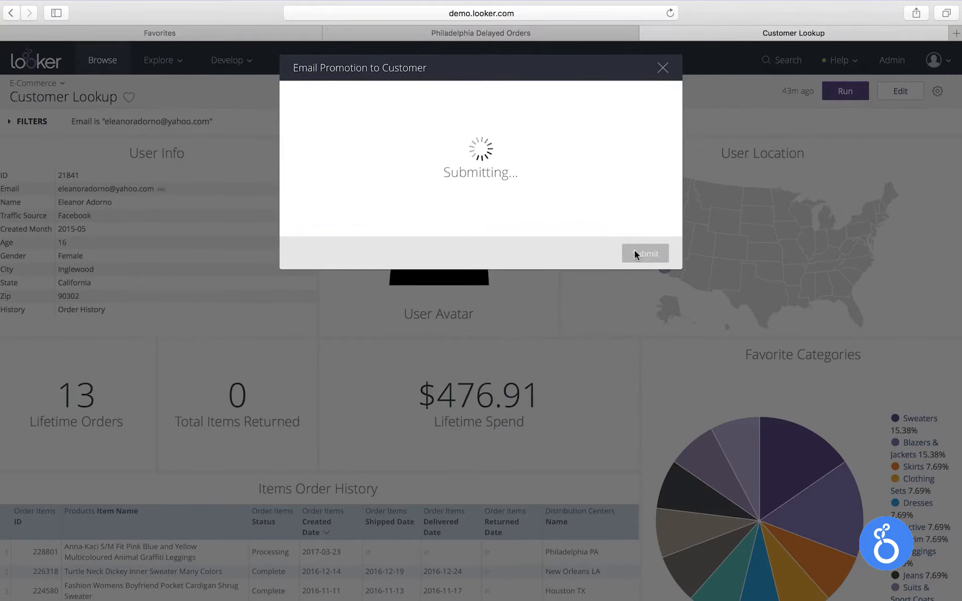
Send a Slack message from the second order's ID to the Customer Support channel asking someone to handle the delayed Philadelphia orders
click(496, 31)
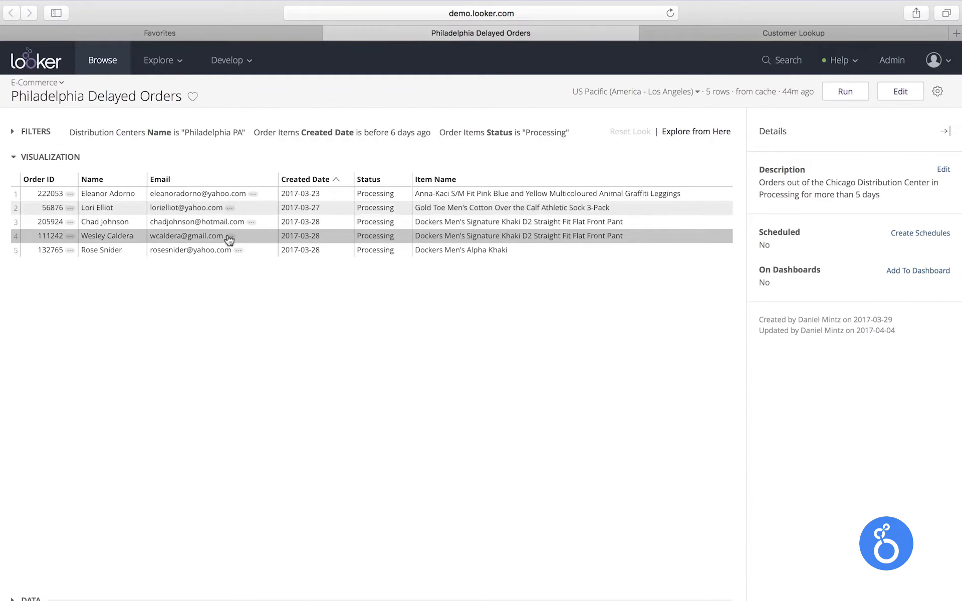
click(69, 207)
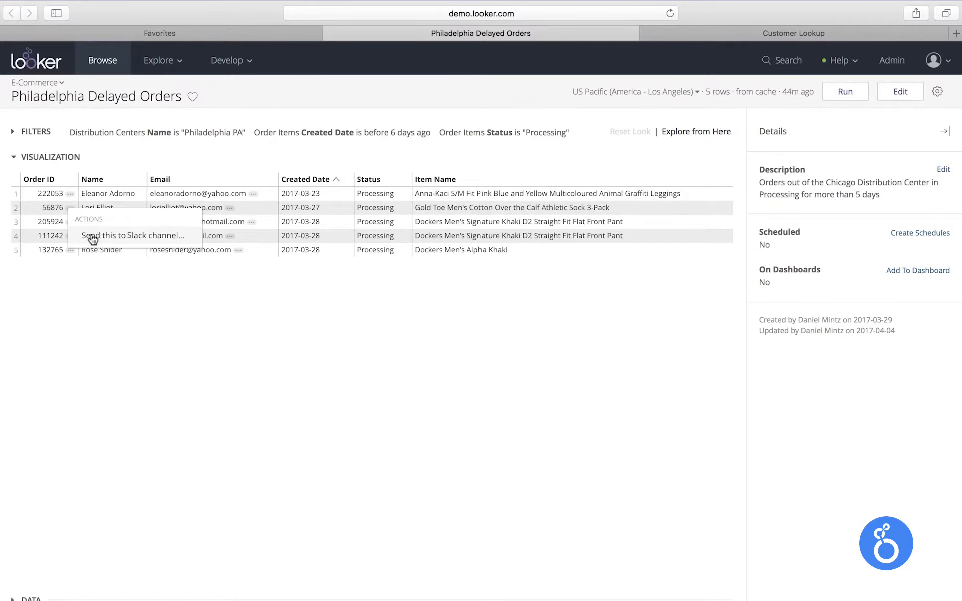
click(93, 237)
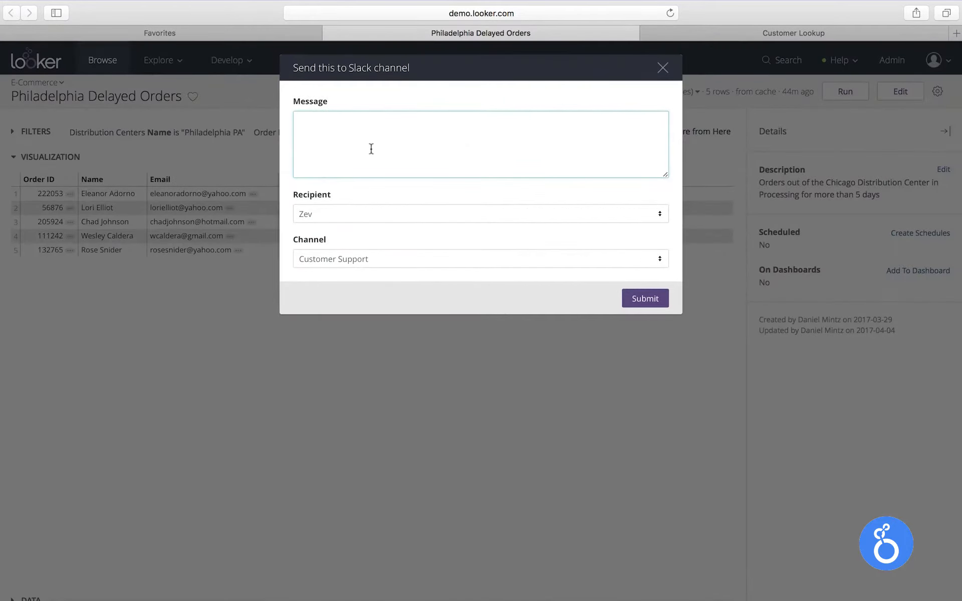
text(Hey @here, can someone take a look at the delayed ord)
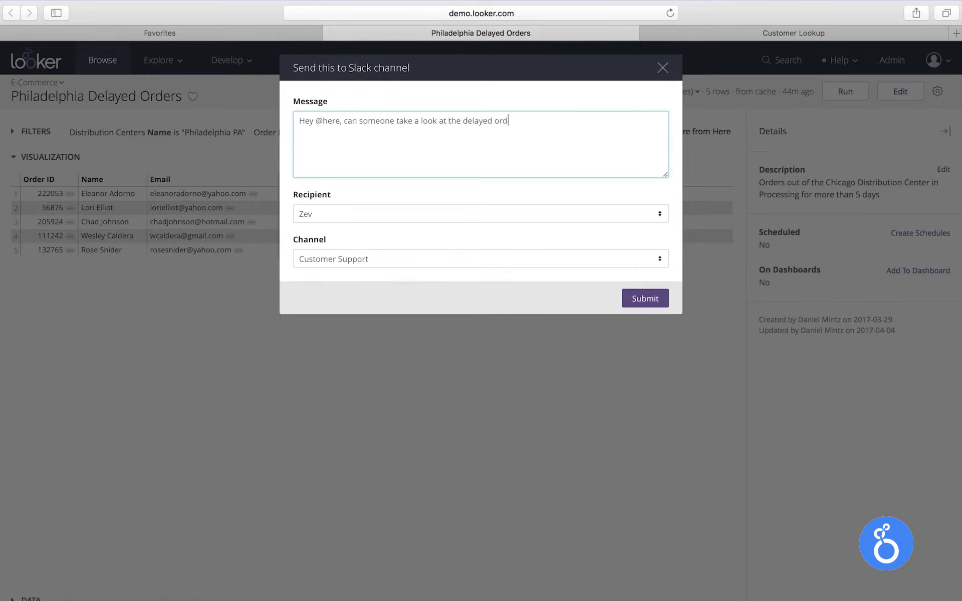
text(ers in Philadelphia?  I already emailed Eleanor, but pl)
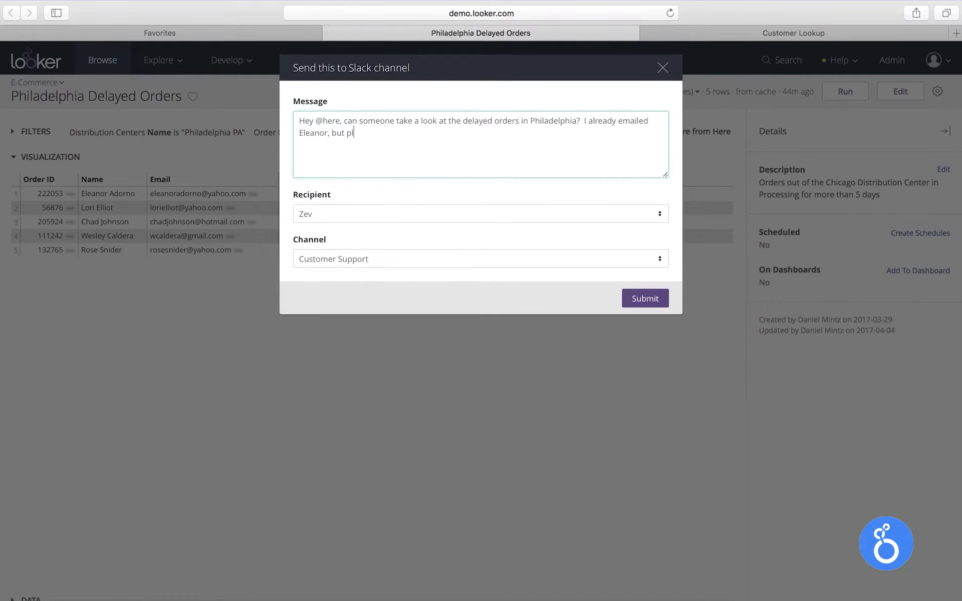
text(ease handle the others. Thanks!)
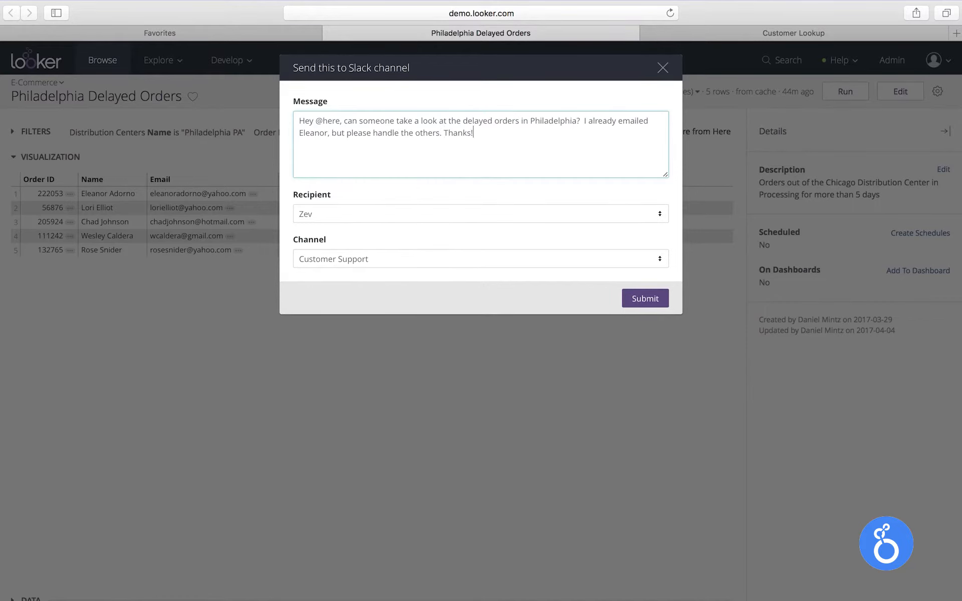
click(627, 298)
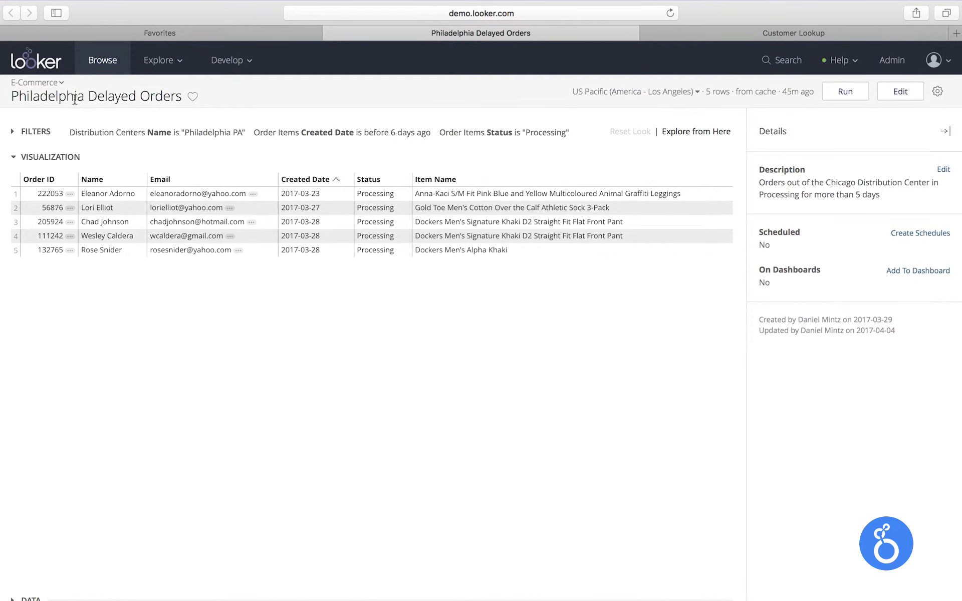
Open the Business Pulse dashboard and browse through its tiles
click(62, 84)
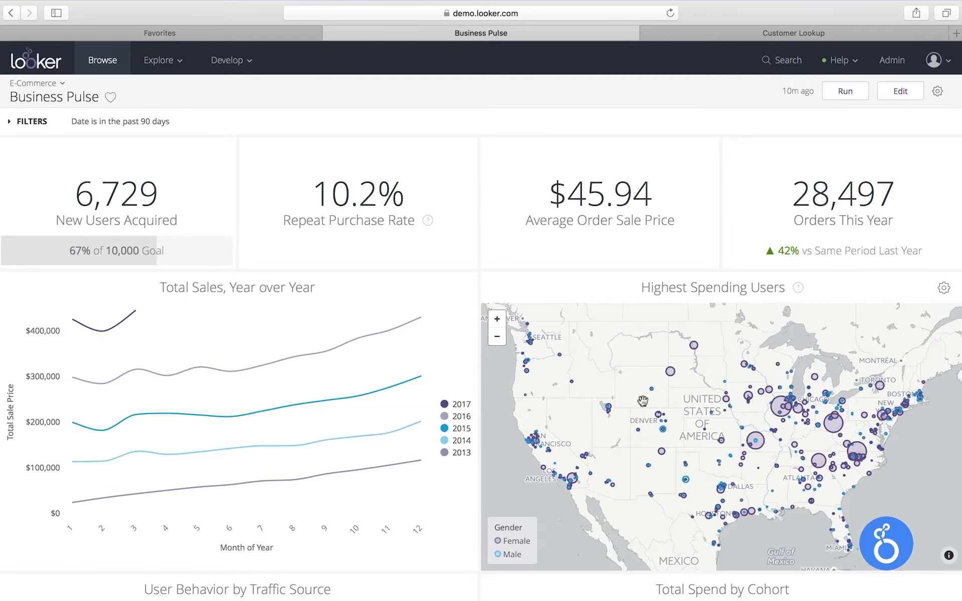
scroll(661, 408, up, 2)
scroll(682, 408, up, 2)
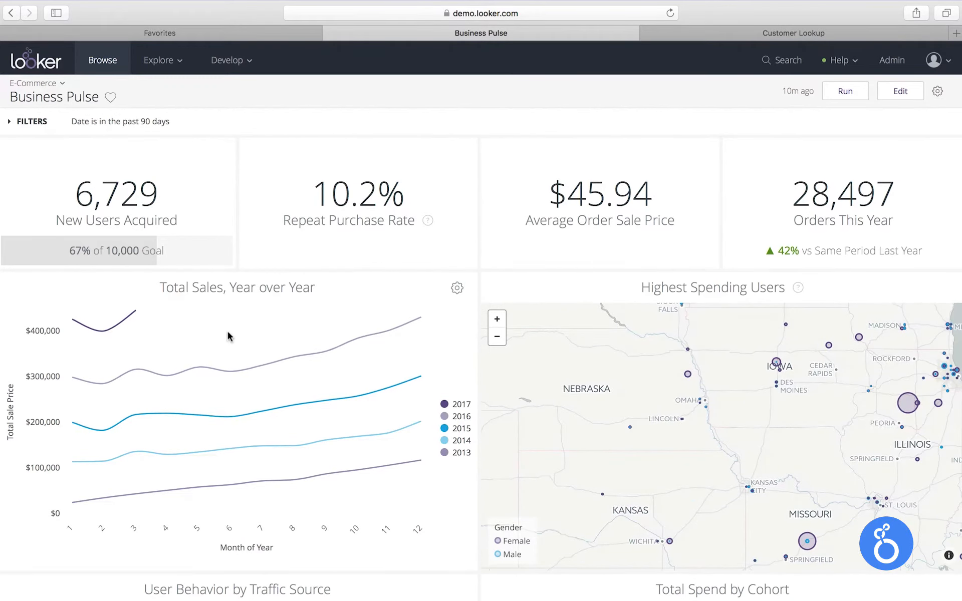
scroll(200, 321, down, 1)
mouse_move(133, 296)
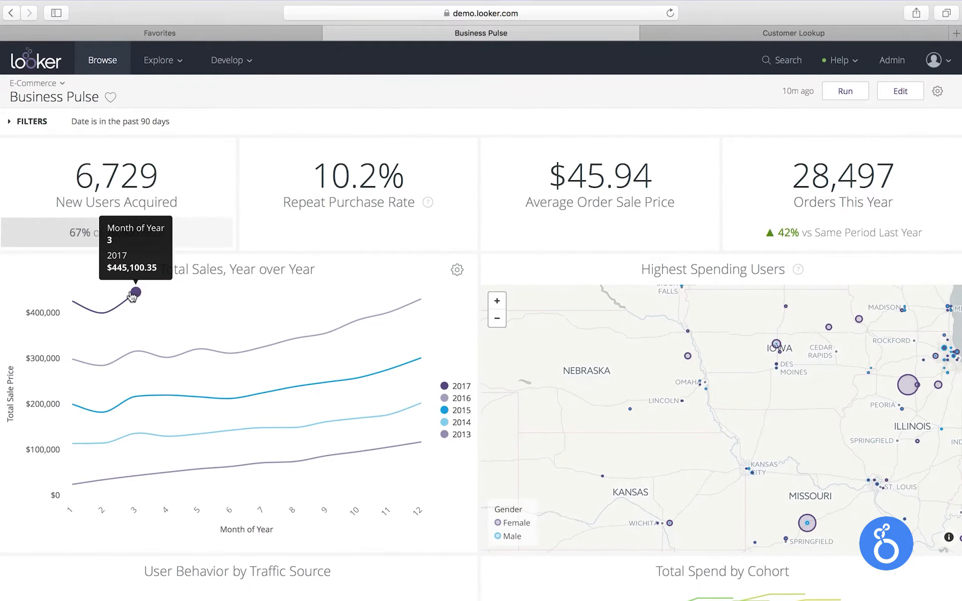
scroll(150, 291, down, 5)
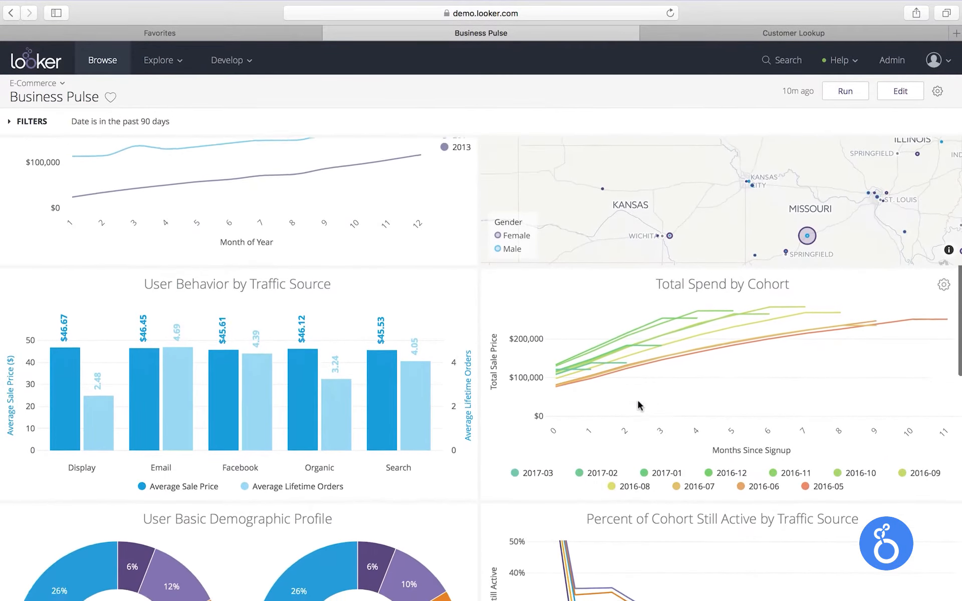
scroll(641, 405, down, 4)
scroll(647, 409, down, 6)
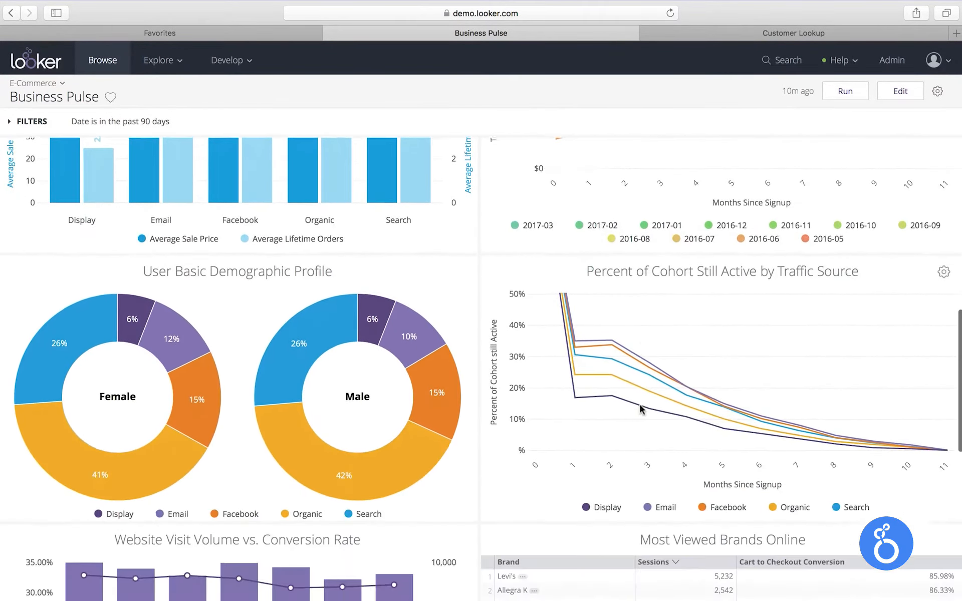
scroll(549, 406, down, 2)
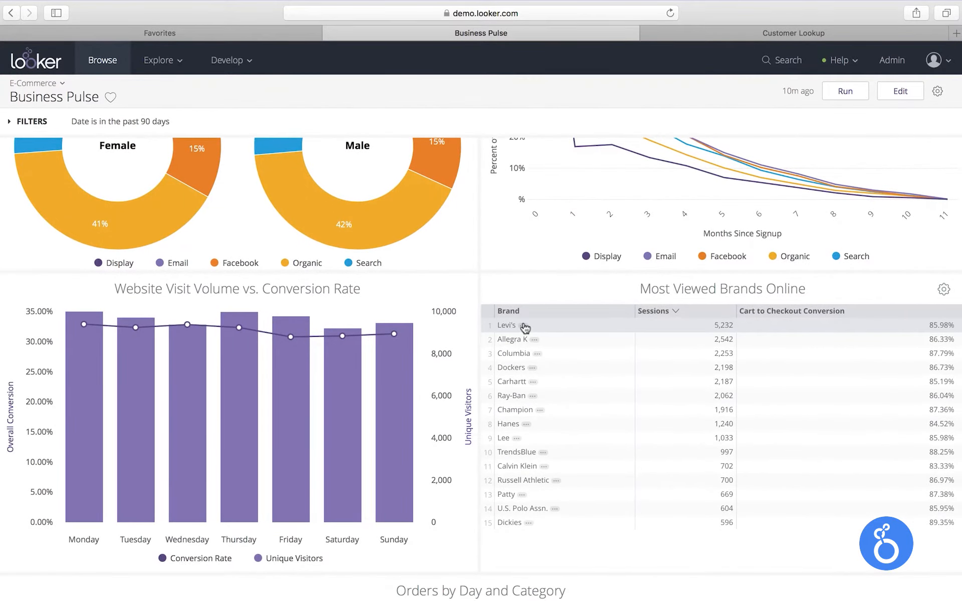
Open the Levi's brand website link from the Most Viewed Brands Online table and return to the dashboard
click(523, 327)
click(564, 405)
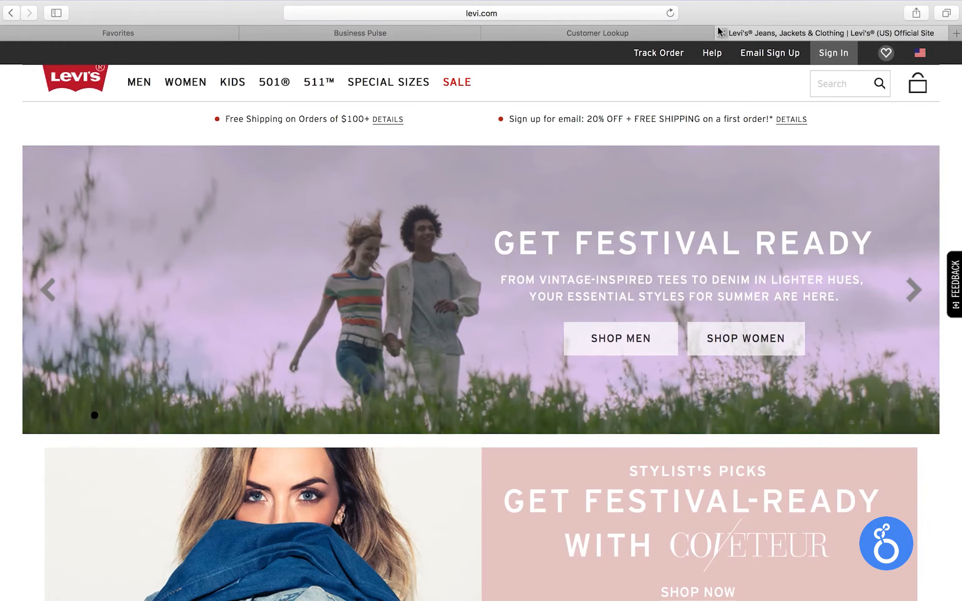
click(721, 32)
Filter the dashboard's State to Pennsylvania, New Jersey and New York
scroll(521, 335, down, 5)
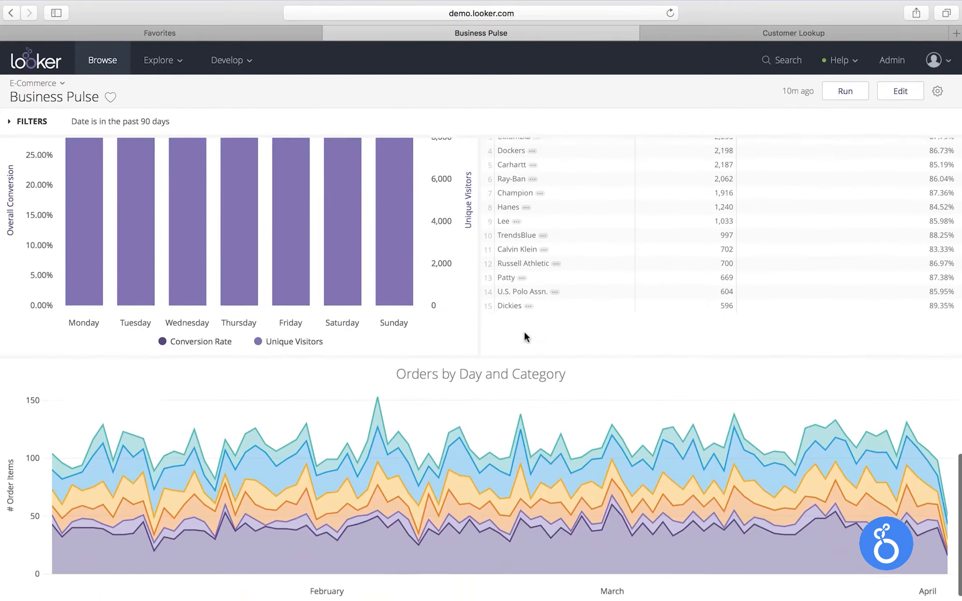
scroll(524, 331, down, 2)
scroll(524, 331, up, 15)
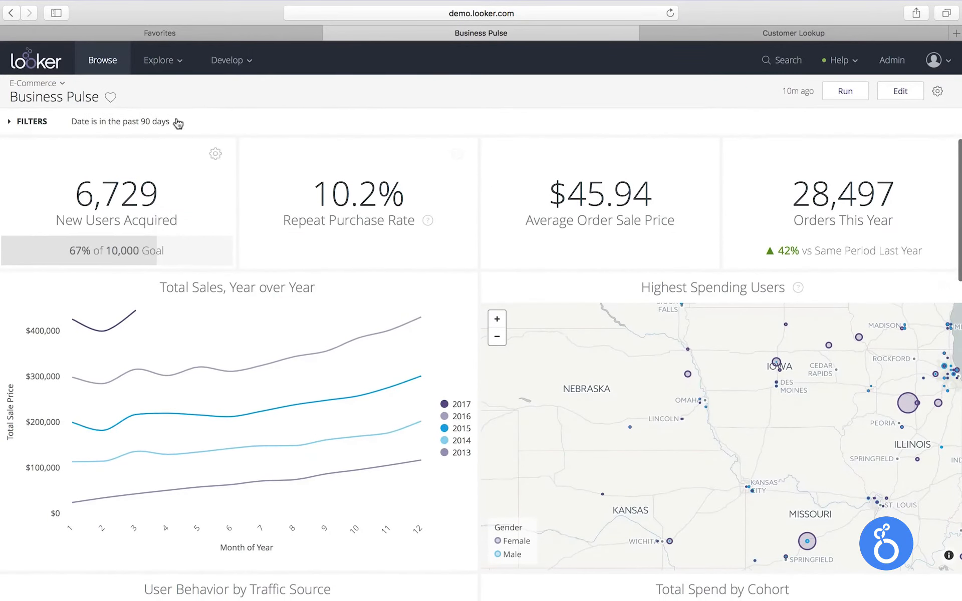
click(178, 123)
click(267, 174)
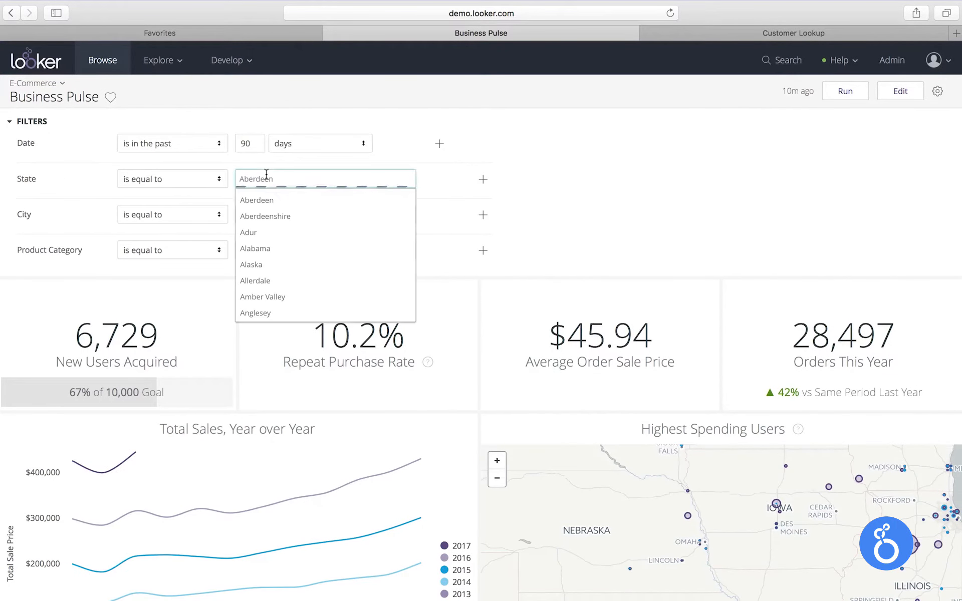
text(Penn)
key(Return)
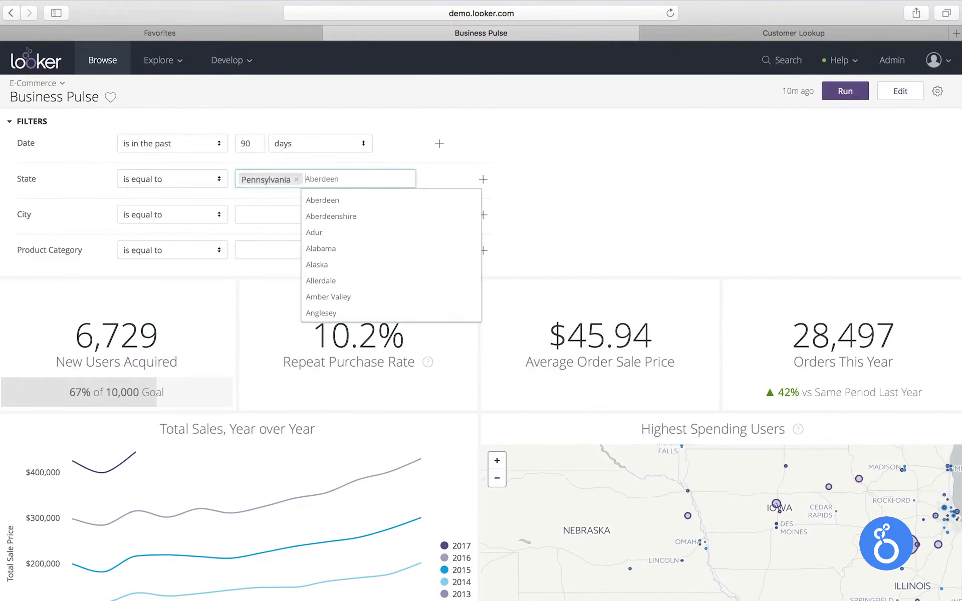
text(New Jer)
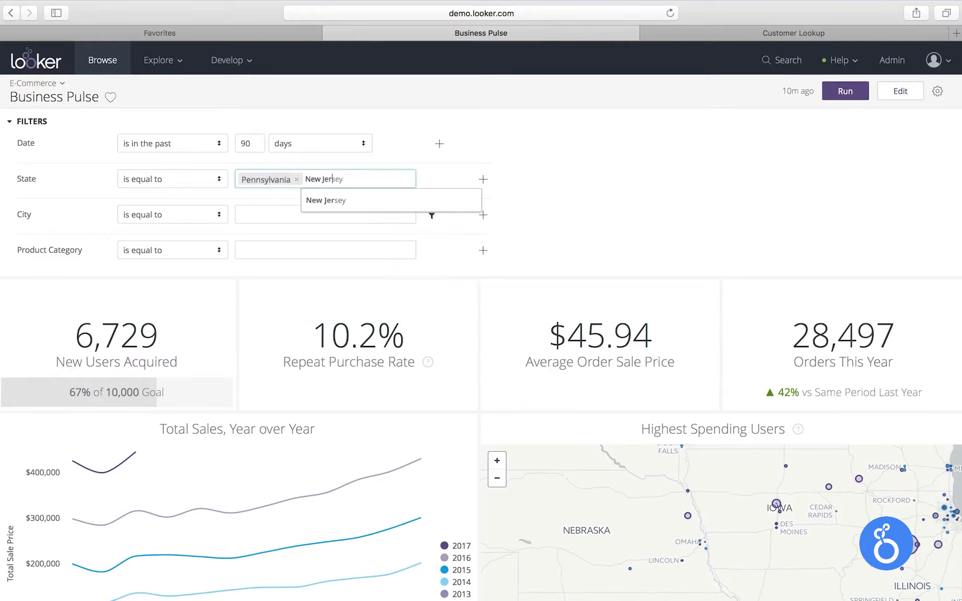
key(Return)
text(New Yo)
key(Return)
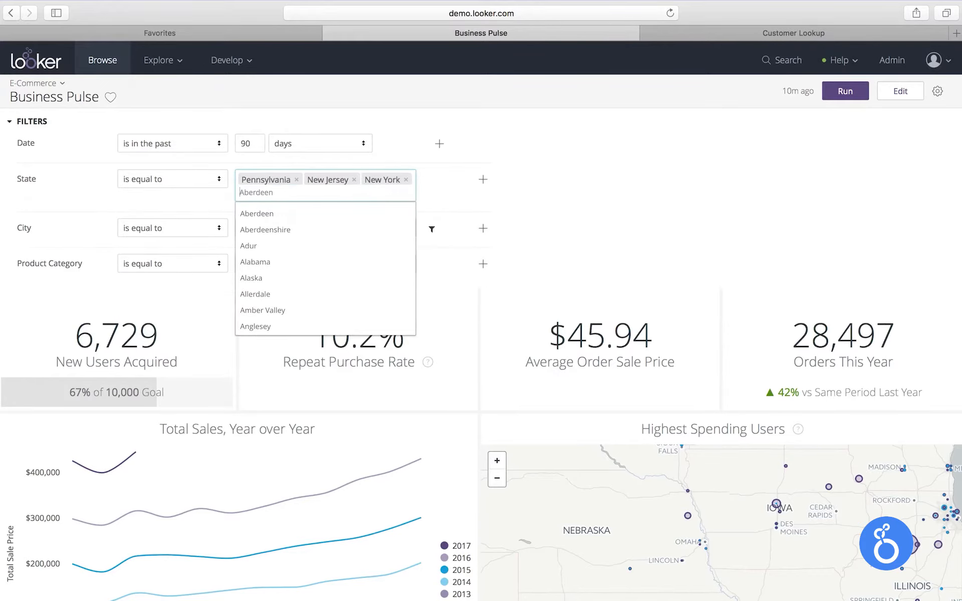
Rerun the dashboard with the new state filter and collapse the filters
click(742, 170)
click(844, 91)
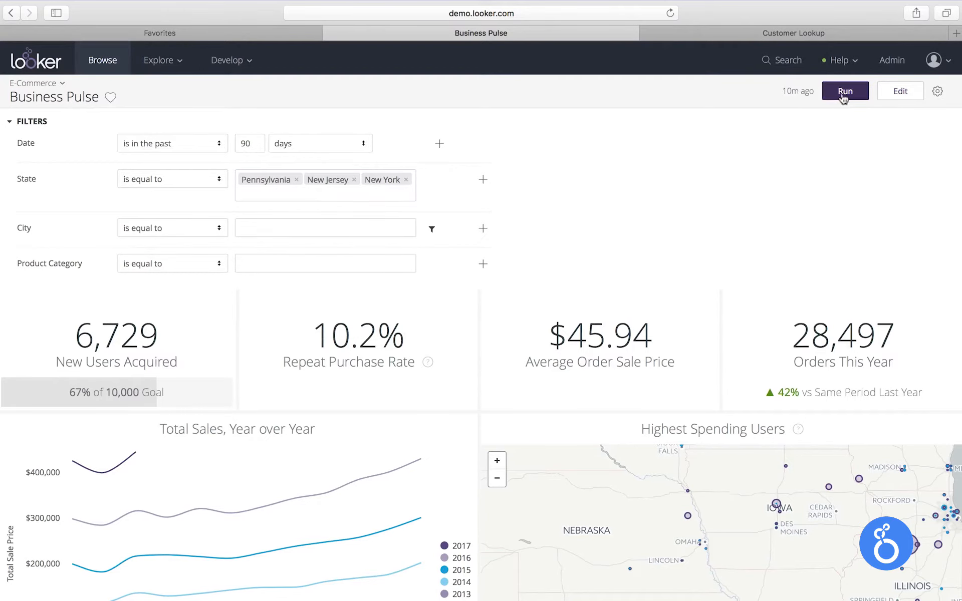
click(54, 122)
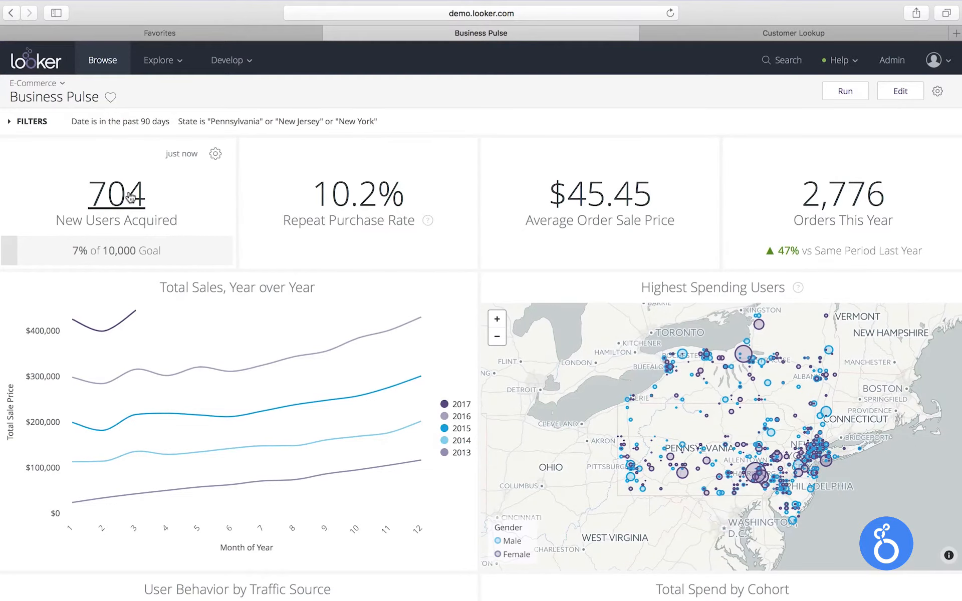
Explore the User Behavior by Traffic Source tile from here
scroll(514, 214, down, 5)
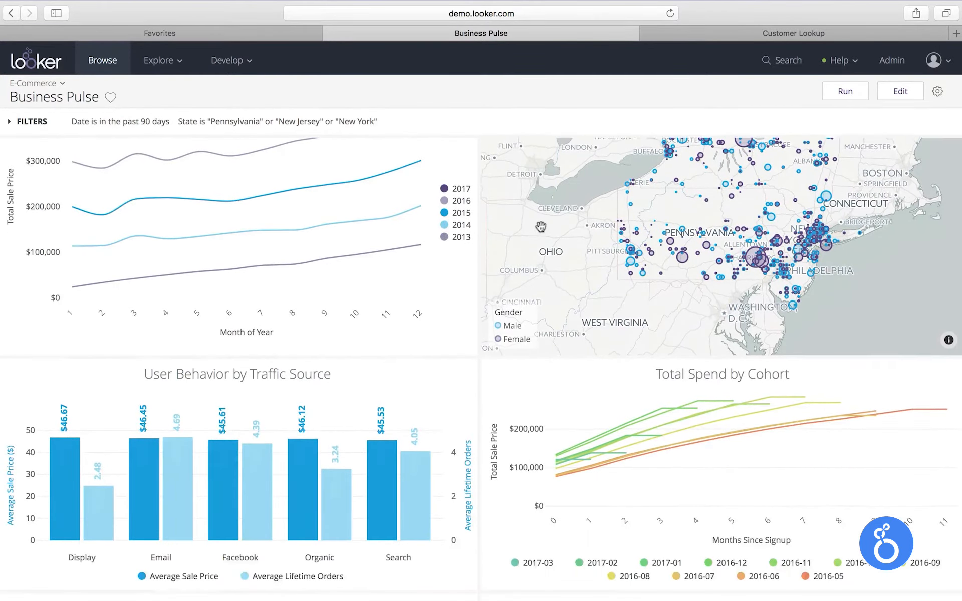
scroll(534, 240, down, 3)
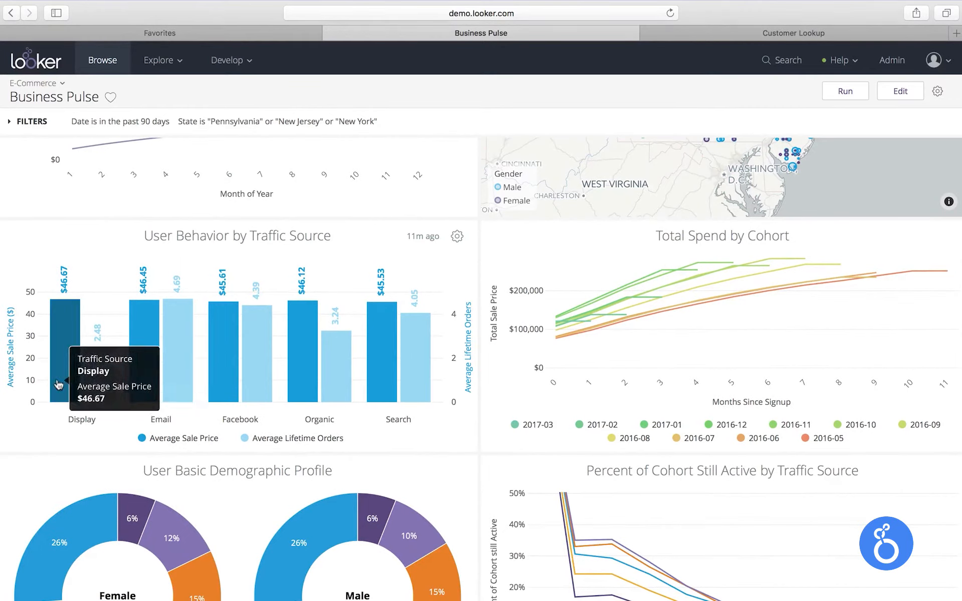
mouse_move(84, 391)
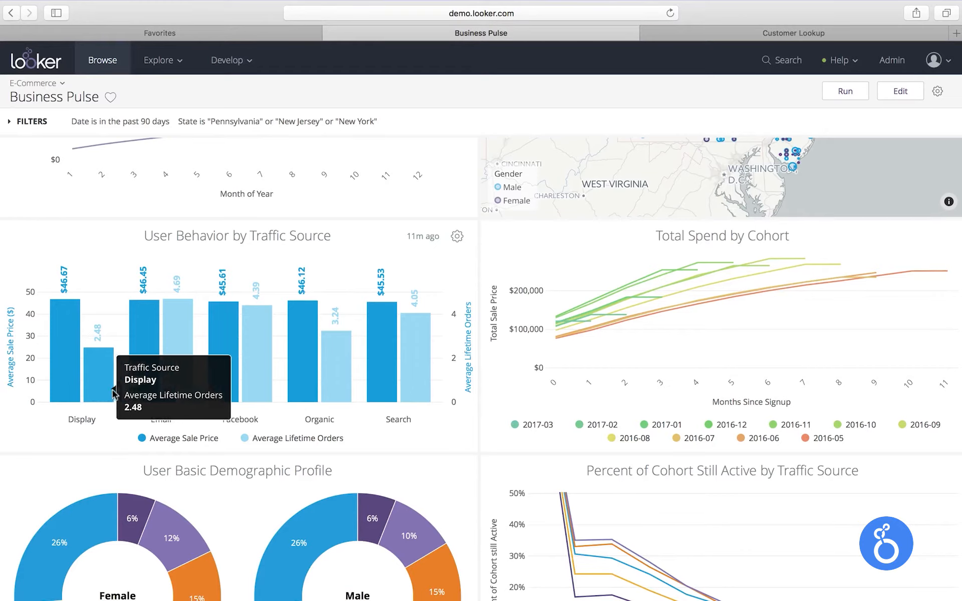
click(194, 239)
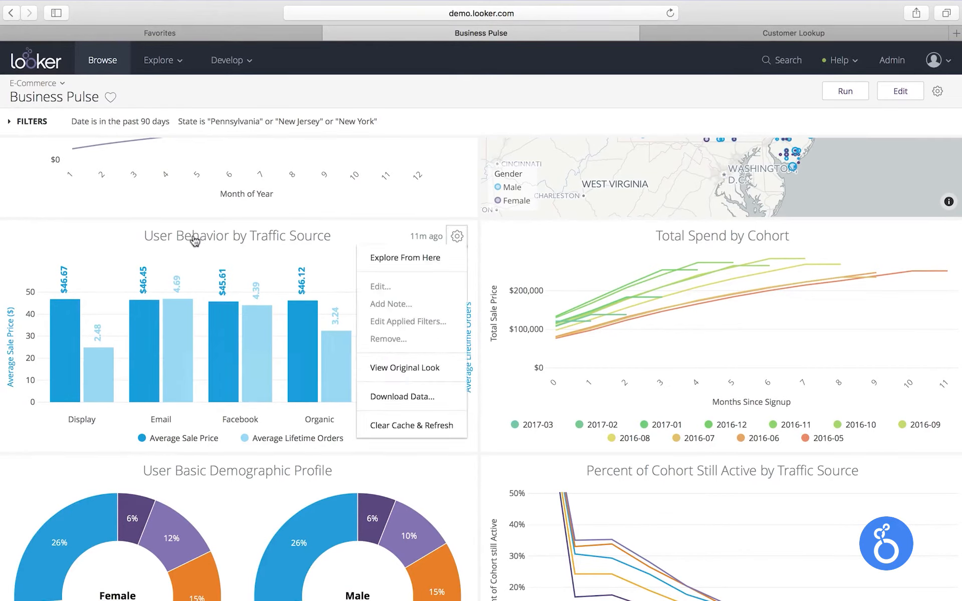
click(376, 258)
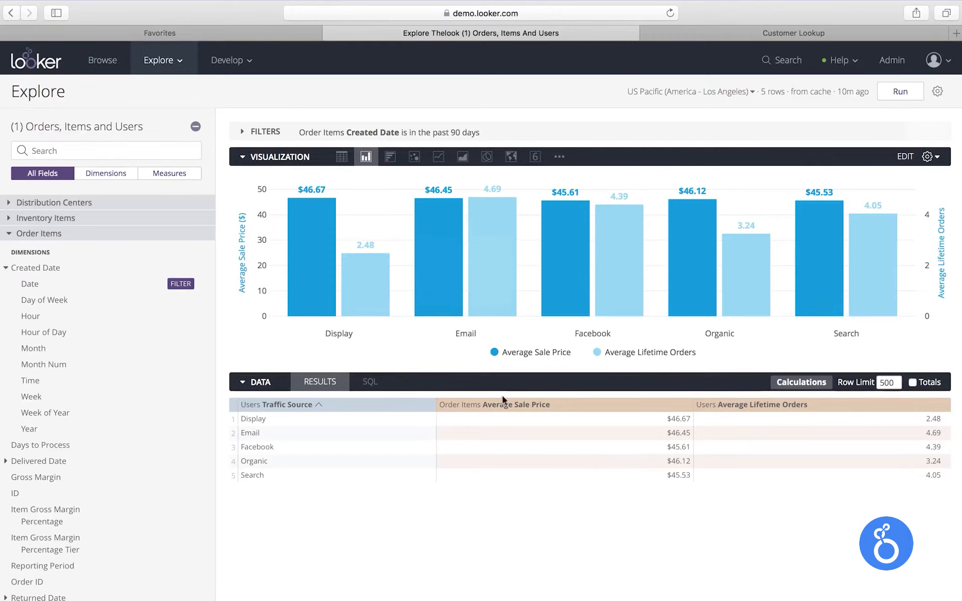
Search the fields for 'repeat', add the 30 Day Repeat Purchase Rate measure and rerun the query
mouse_move(365, 283)
click(76, 151)
text(repeat)
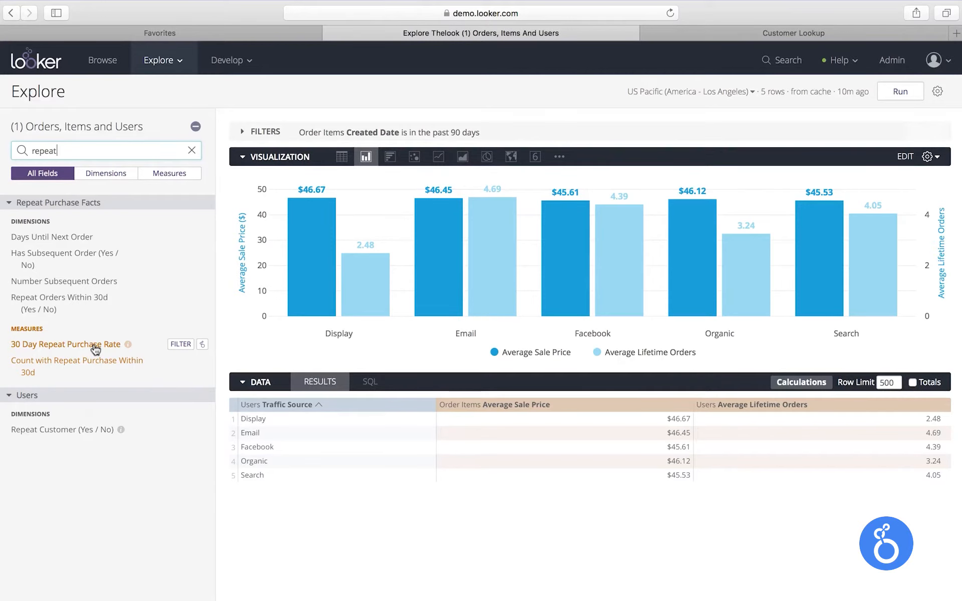
click(96, 350)
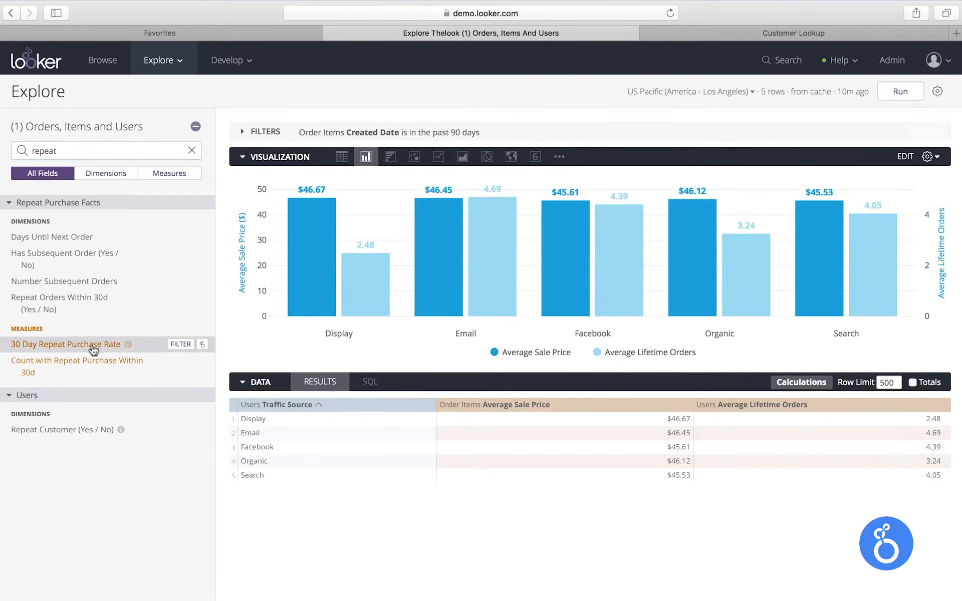
click(897, 92)
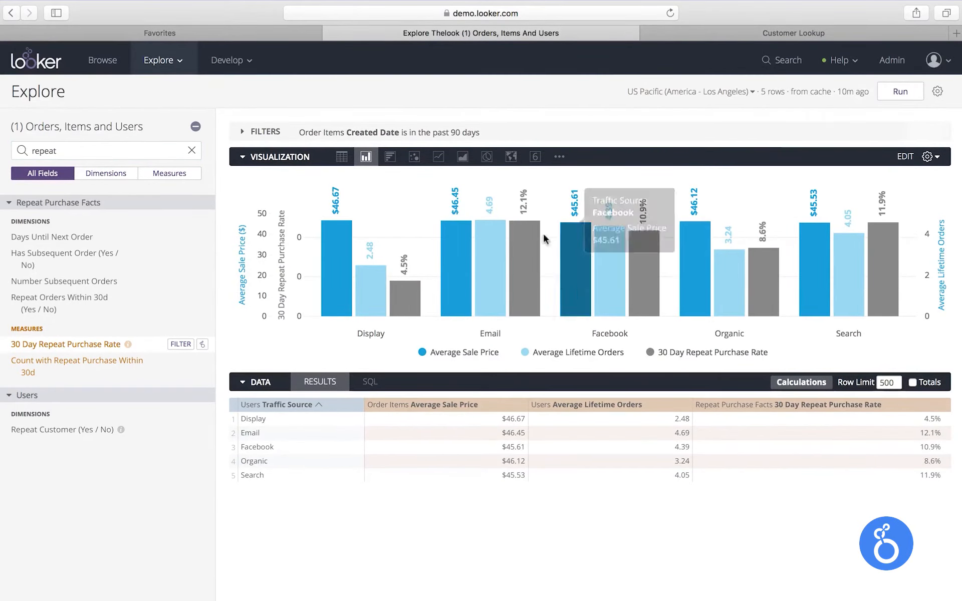
Filter the query on the Display traffic source from its results row
mouse_move(406, 306)
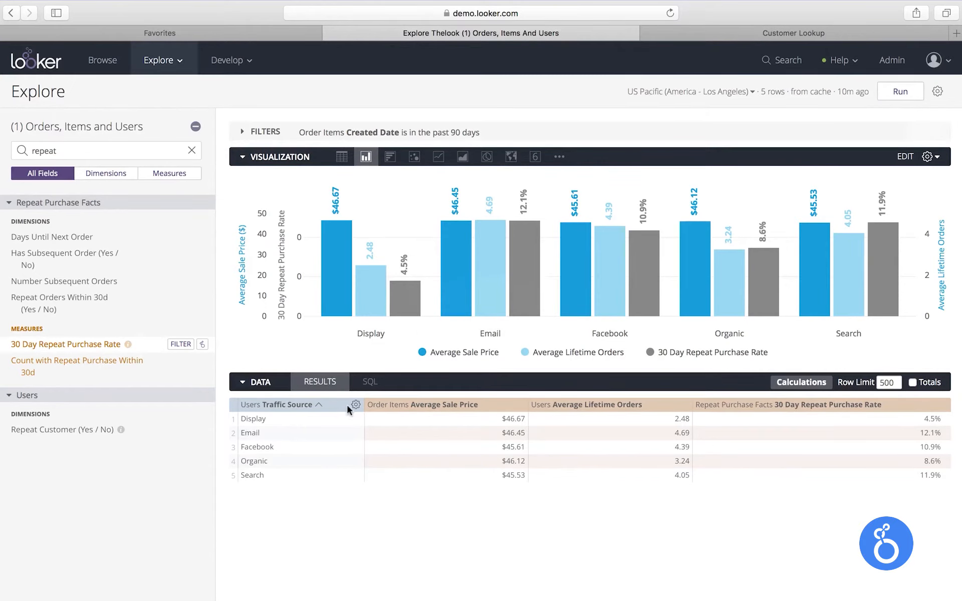
click(261, 421)
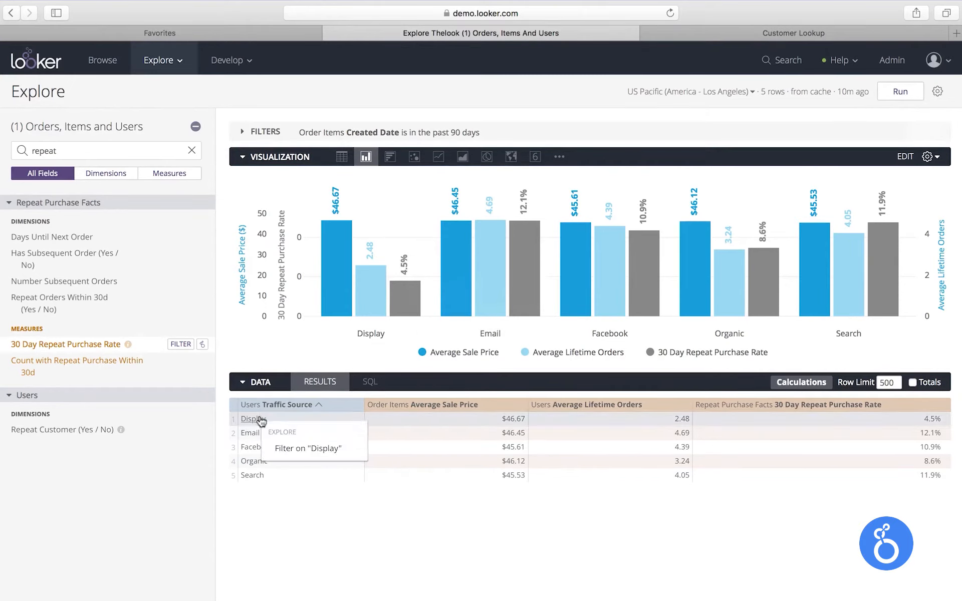
click(281, 446)
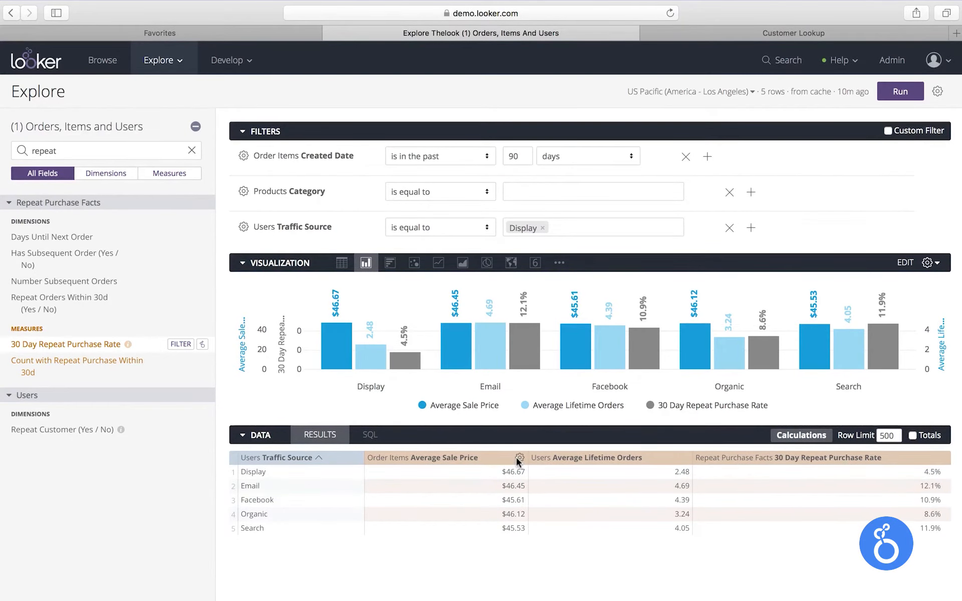
Remove the Average Sale Price and Average Lifetime Orders columns from the results and rerun the query
click(518, 457)
click(516, 476)
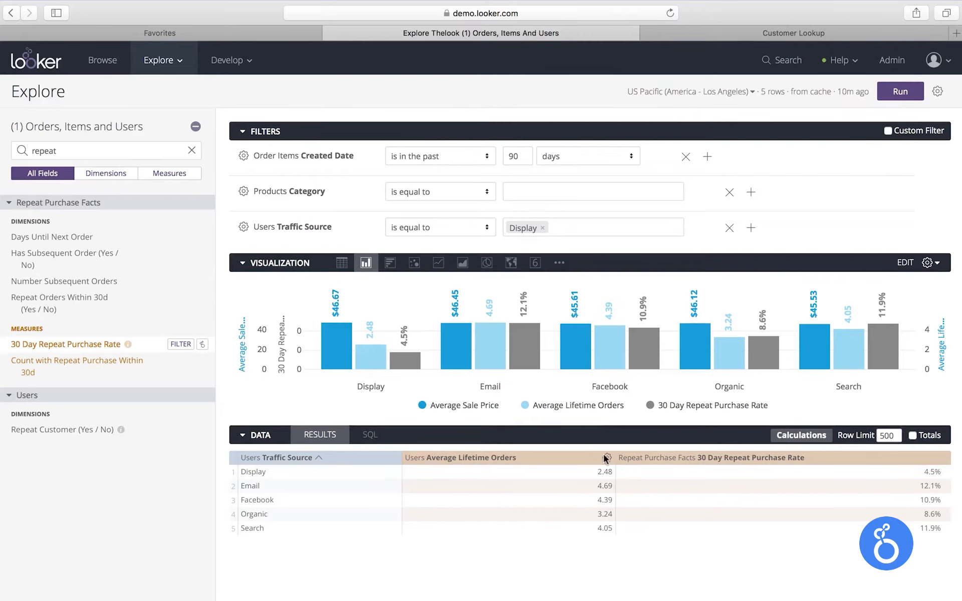
click(607, 458)
click(593, 475)
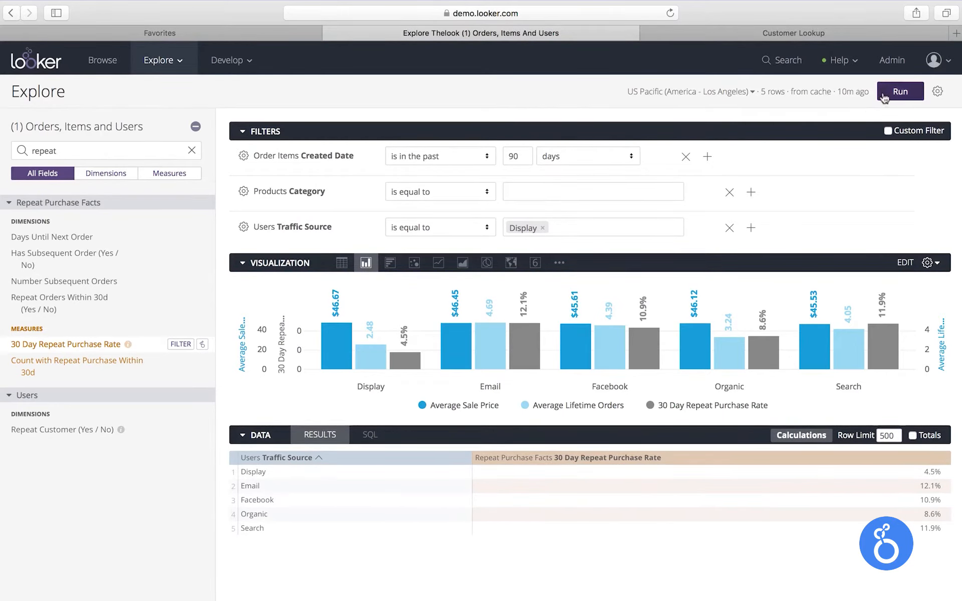
click(900, 91)
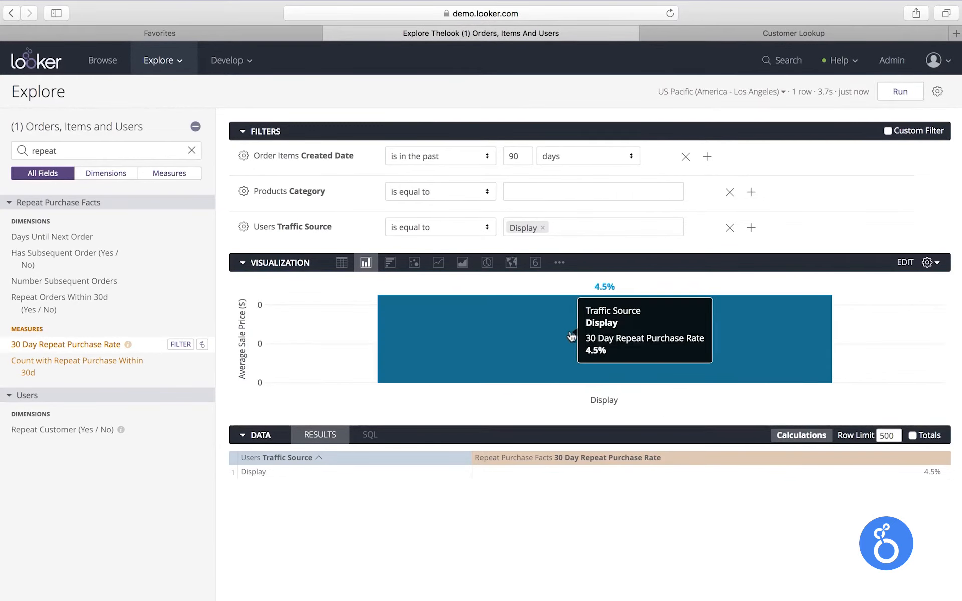
Search the fields for 'month' and add the Order Items Created Date Month dimension
drag(76, 150, 4, 146)
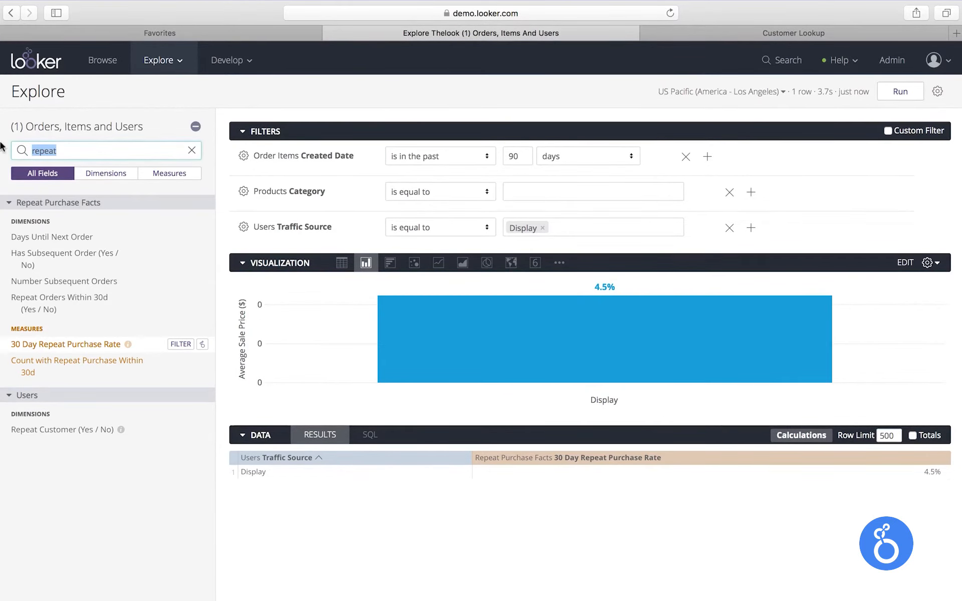
text(month)
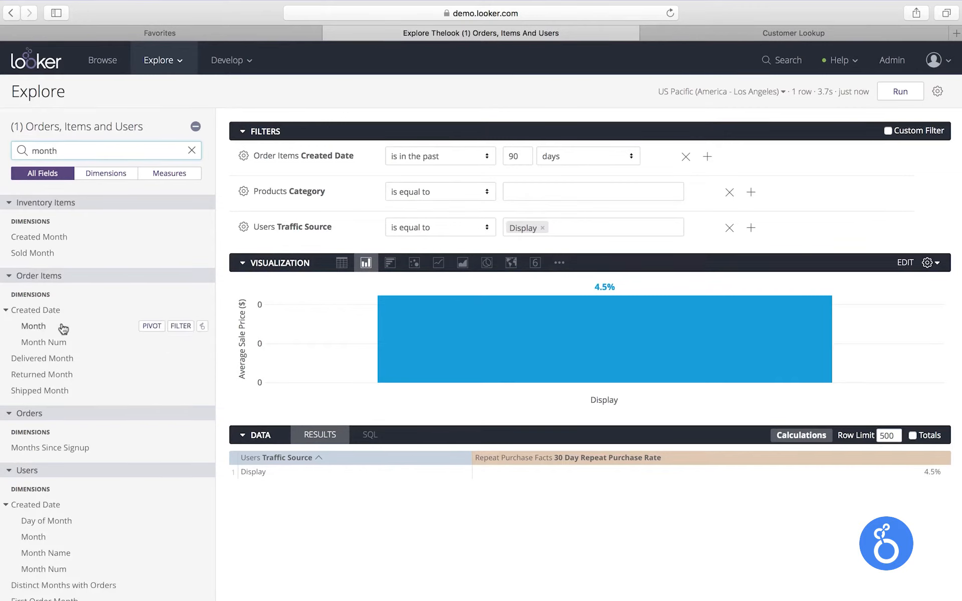
click(63, 327)
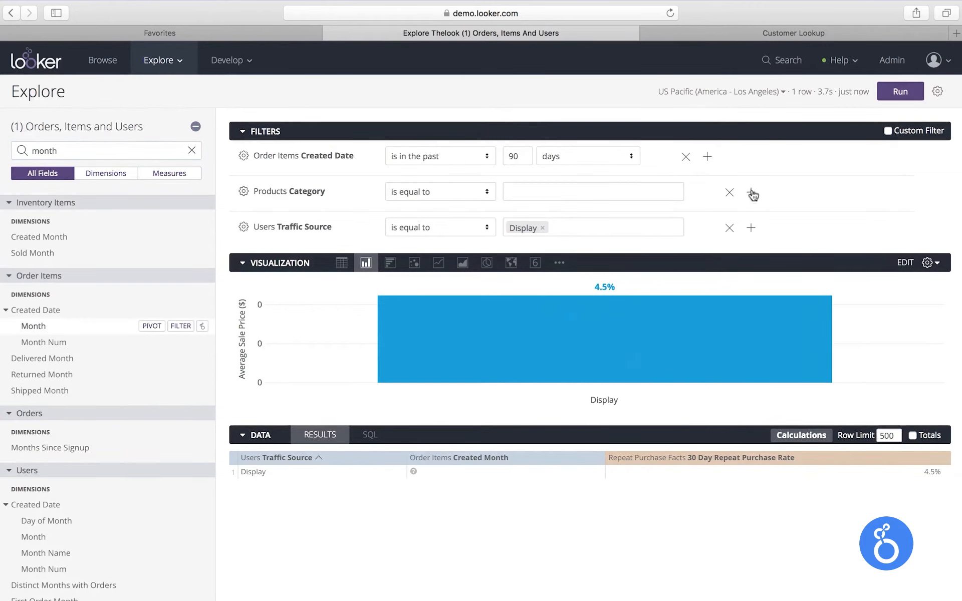
Set the Created Date filter to the past 12 complete months and run the query
double_click(526, 160)
text(12)
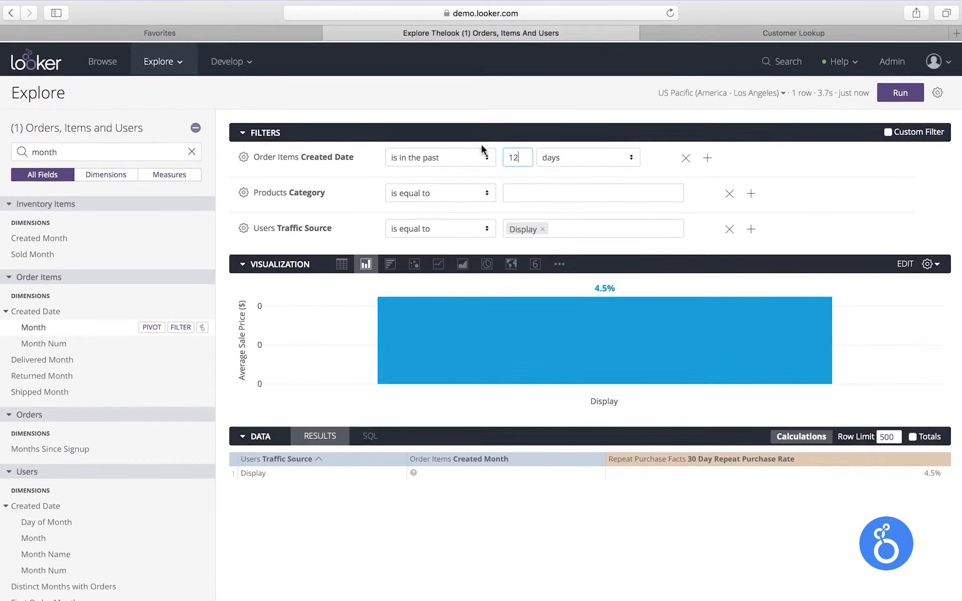
click(546, 156)
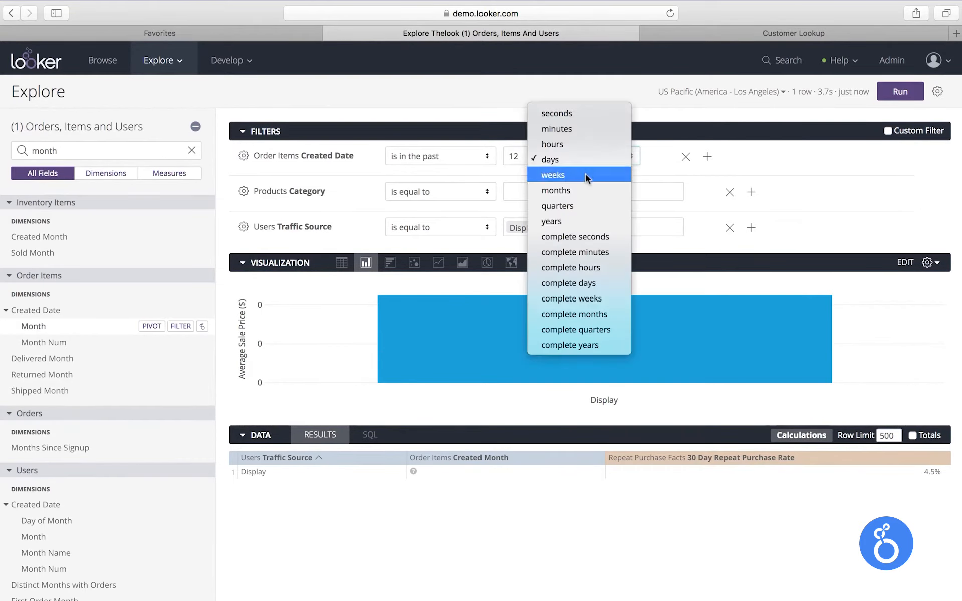
click(600, 308)
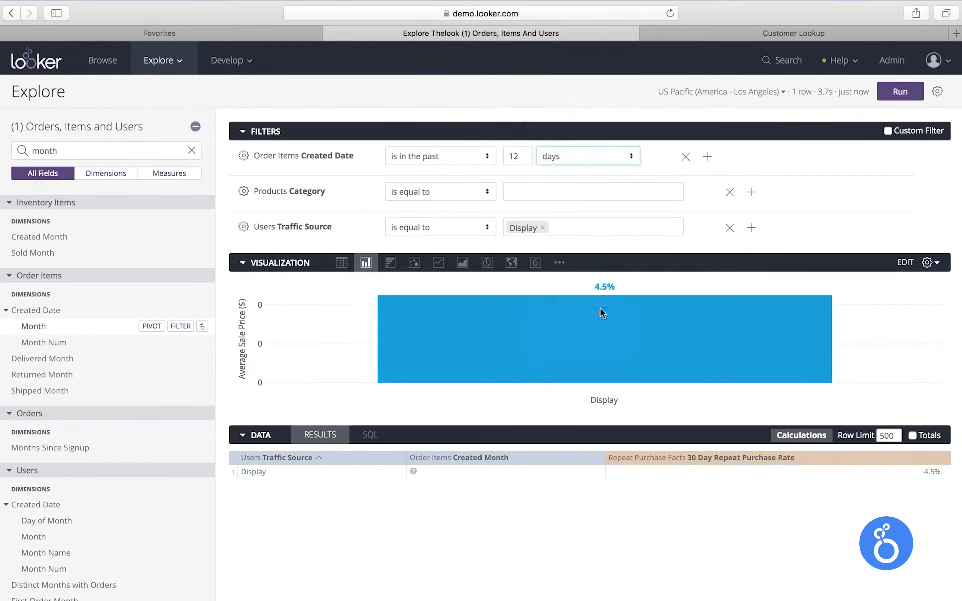
click(900, 92)
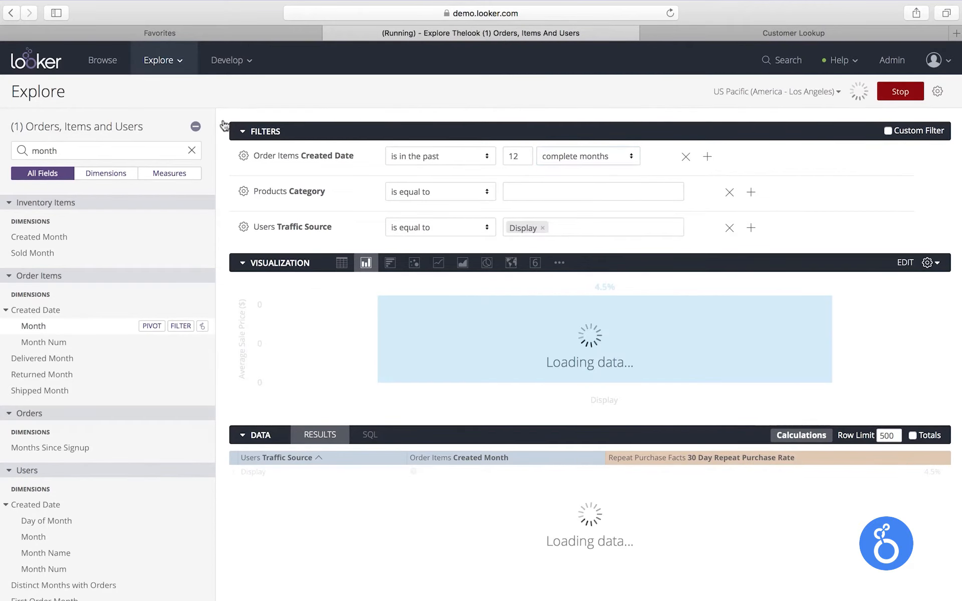
Search the fields for 'gender' and add the Users Gender dimension to the query
click(191, 128)
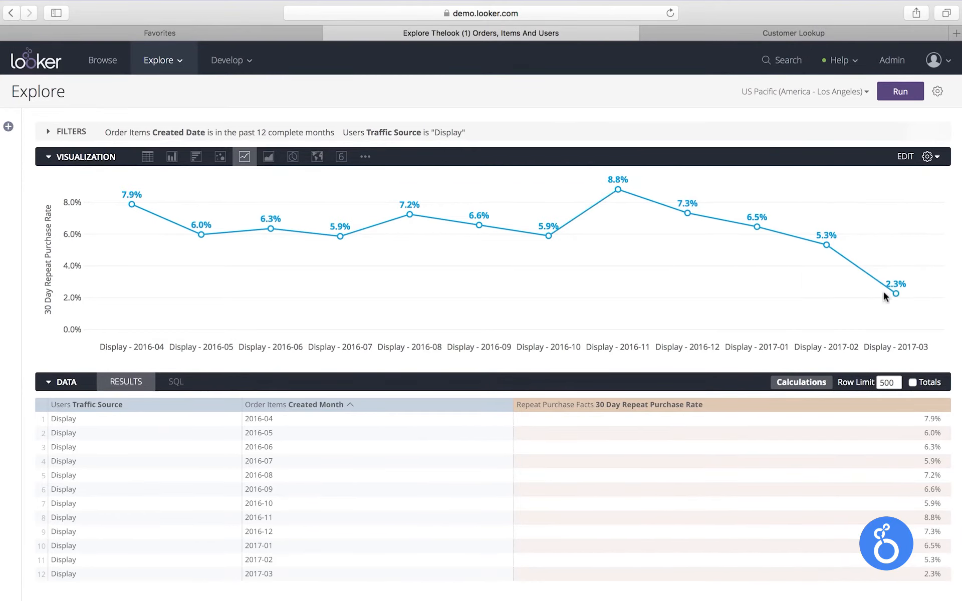
mouse_move(894, 295)
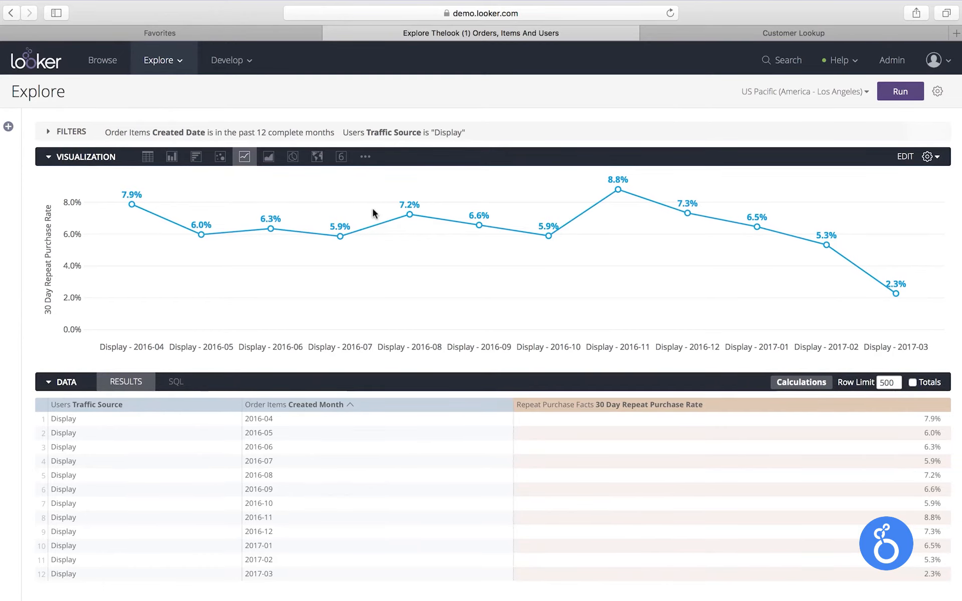
click(9, 126)
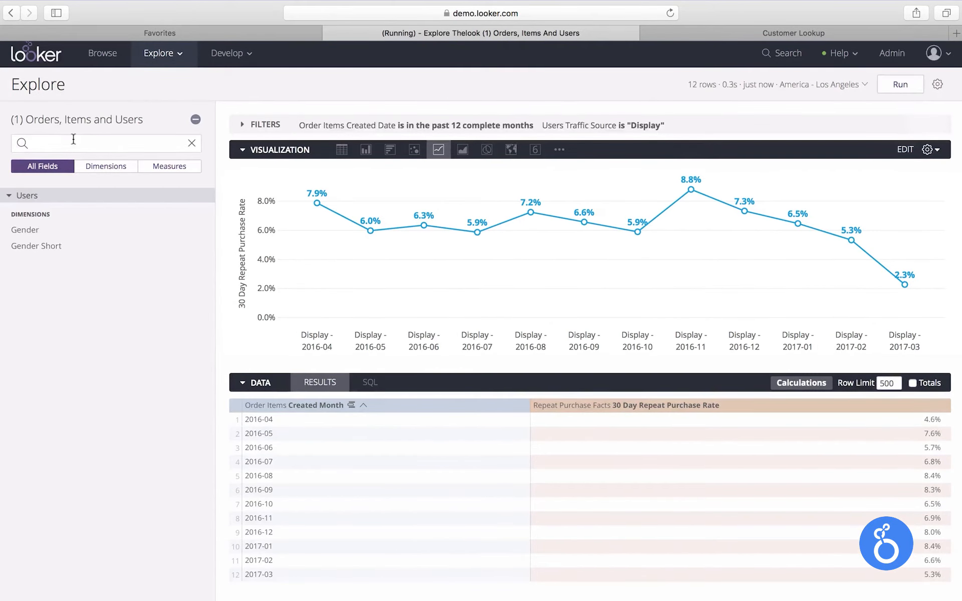
click(73, 139)
text(gender)
click(62, 237)
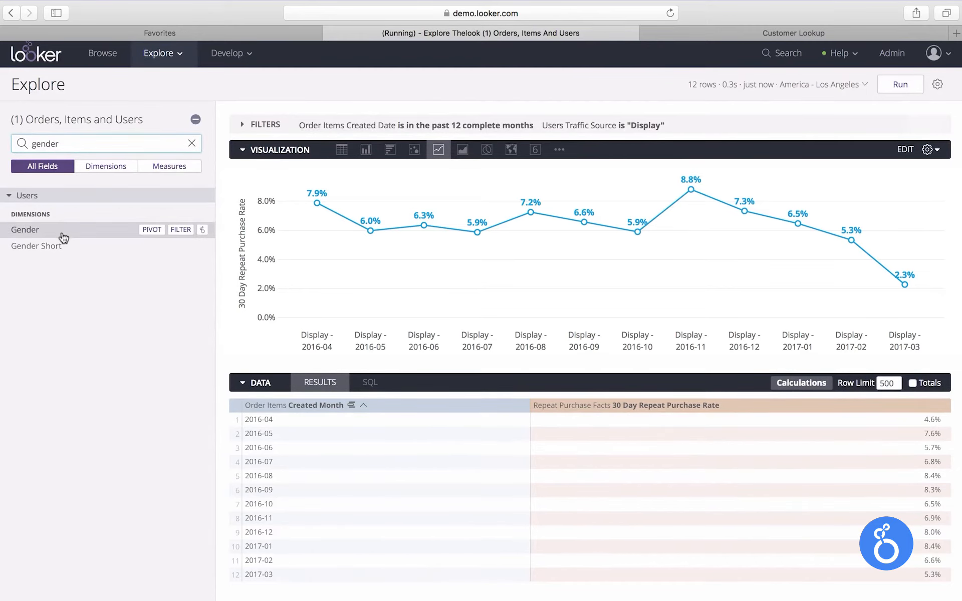
Pivot the results on Users Gender and collapse the field picker
mouse_move(579, 409)
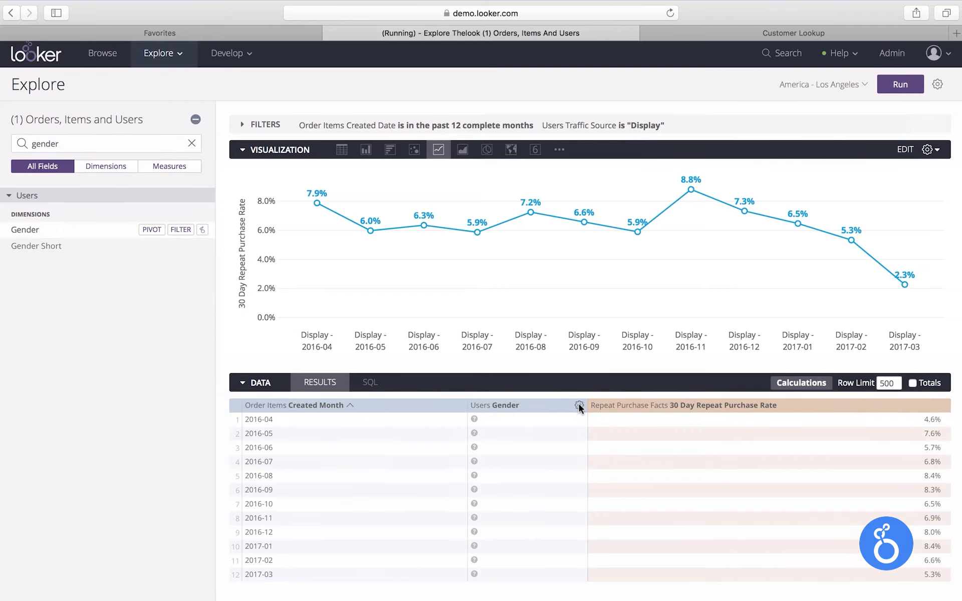
click(579, 405)
click(523, 459)
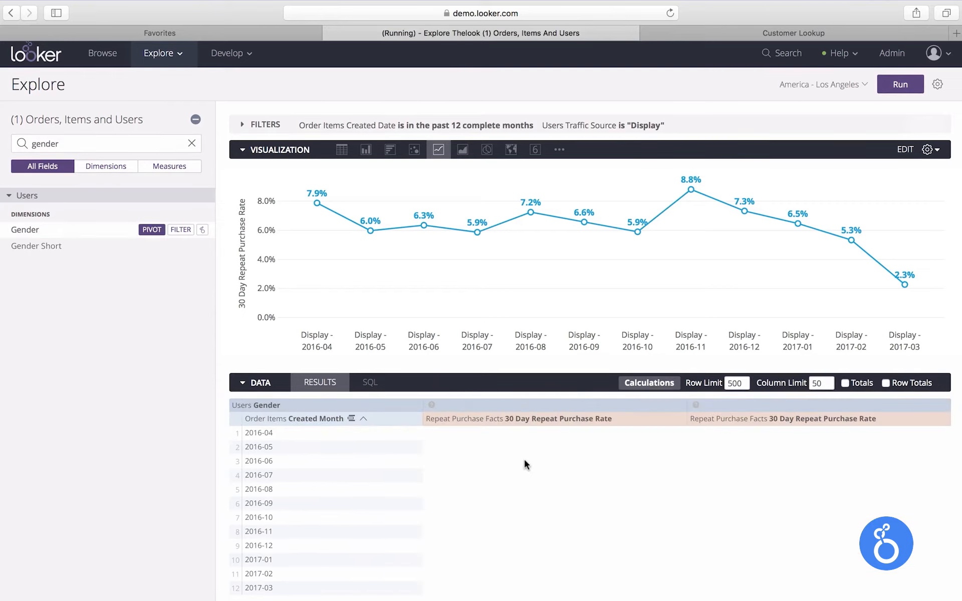
click(195, 119)
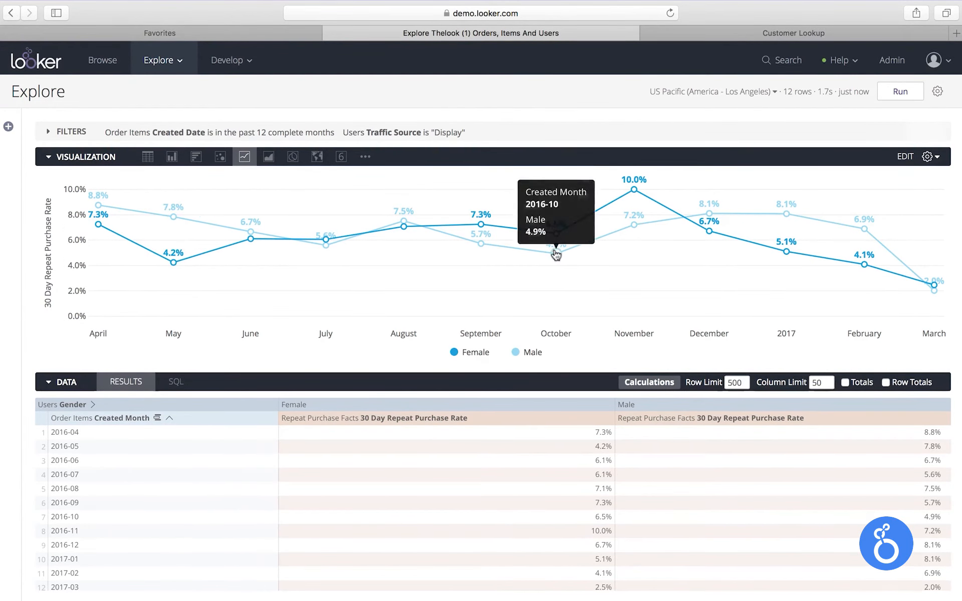
Open the Share URLs for this explore and close the dialog
mouse_move(635, 191)
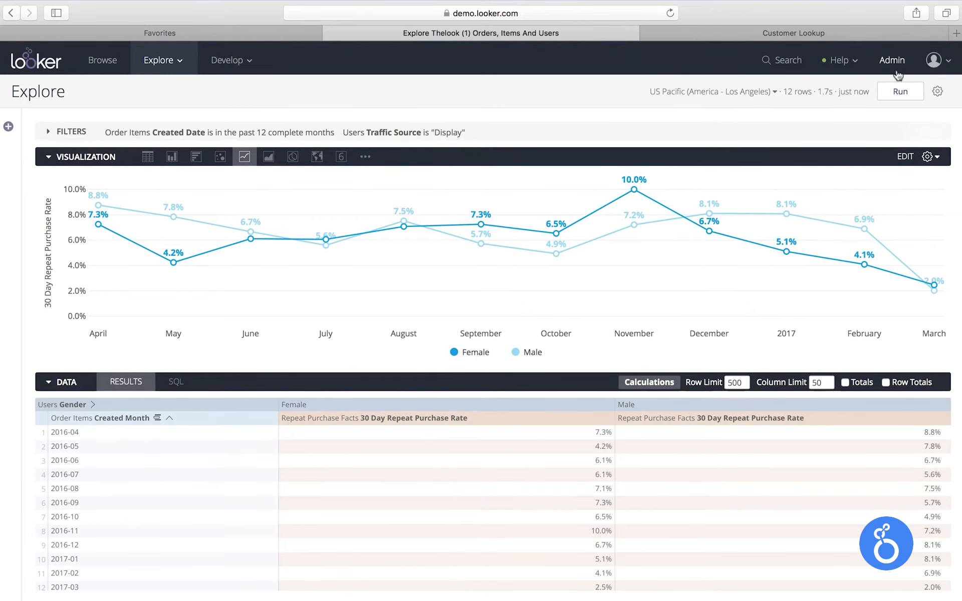
click(938, 91)
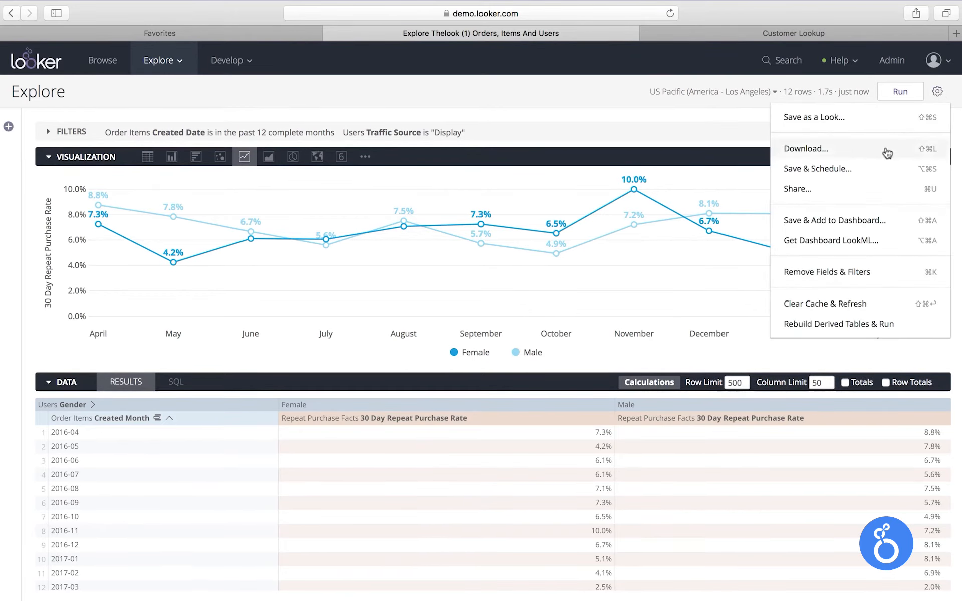
click(867, 194)
key(super+c)
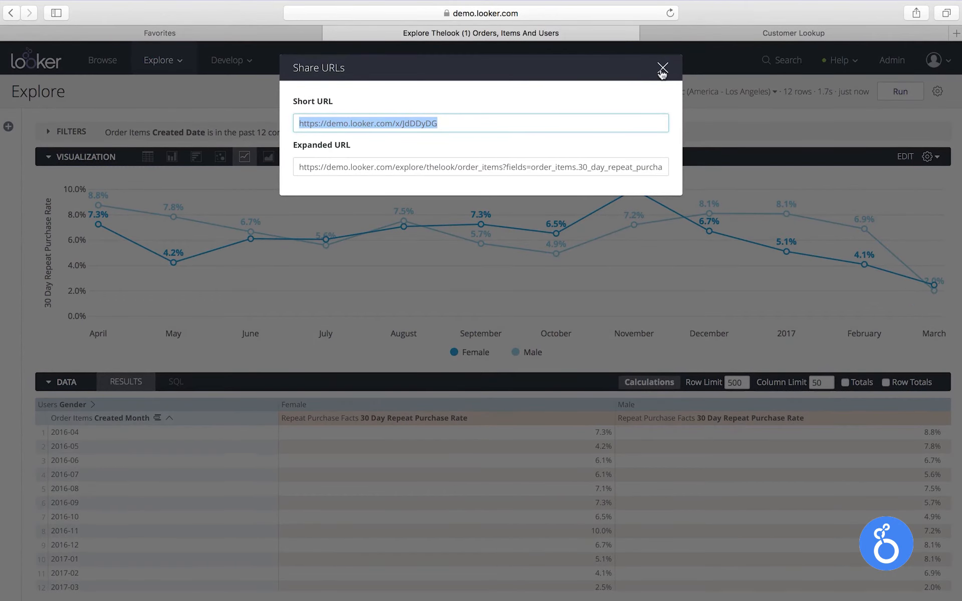
click(663, 67)
Open the short share URL in a new browser tab
click(545, 13)
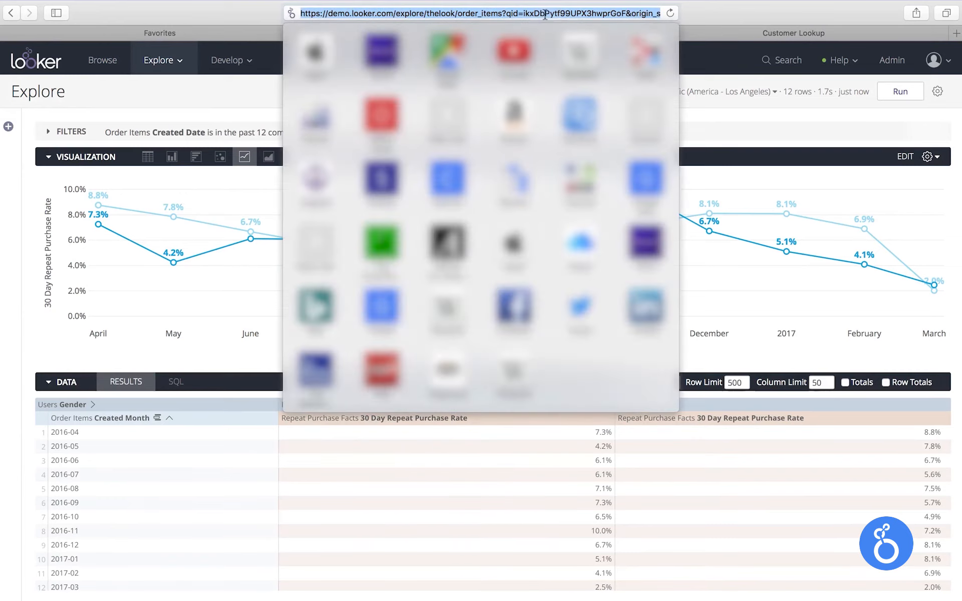
click(712, 19)
key(super+t)
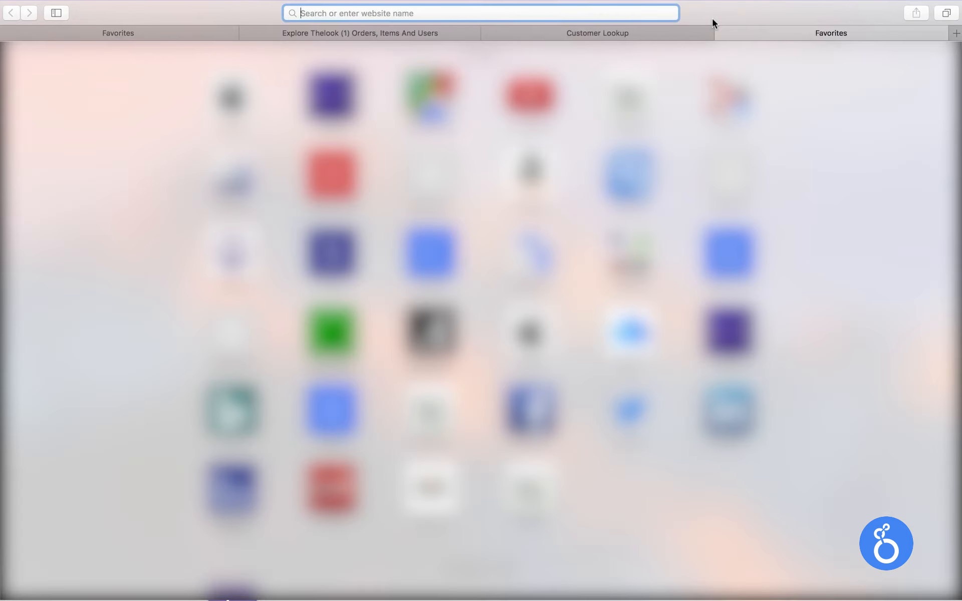
key(super+v)
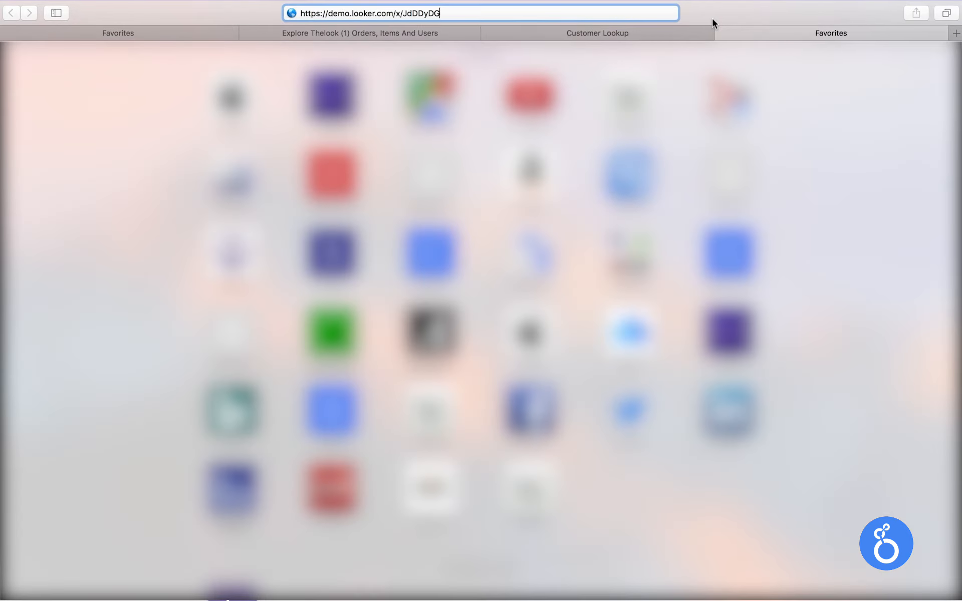
key(Return)
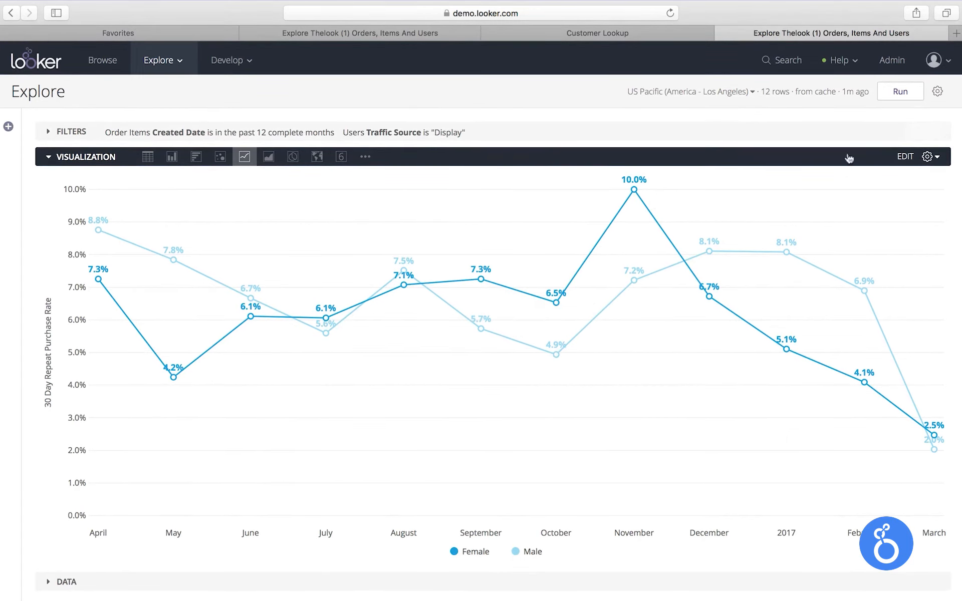
Save the explore as a Look titled 'Repeat Purchases by Display Ad Users' in the Shared E-Commerce space
click(938, 93)
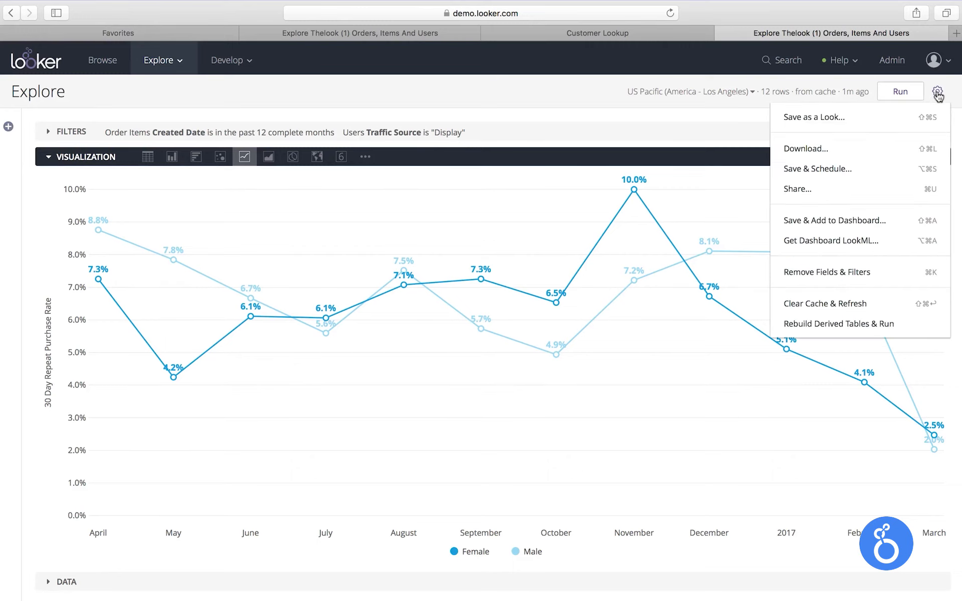
click(915, 122)
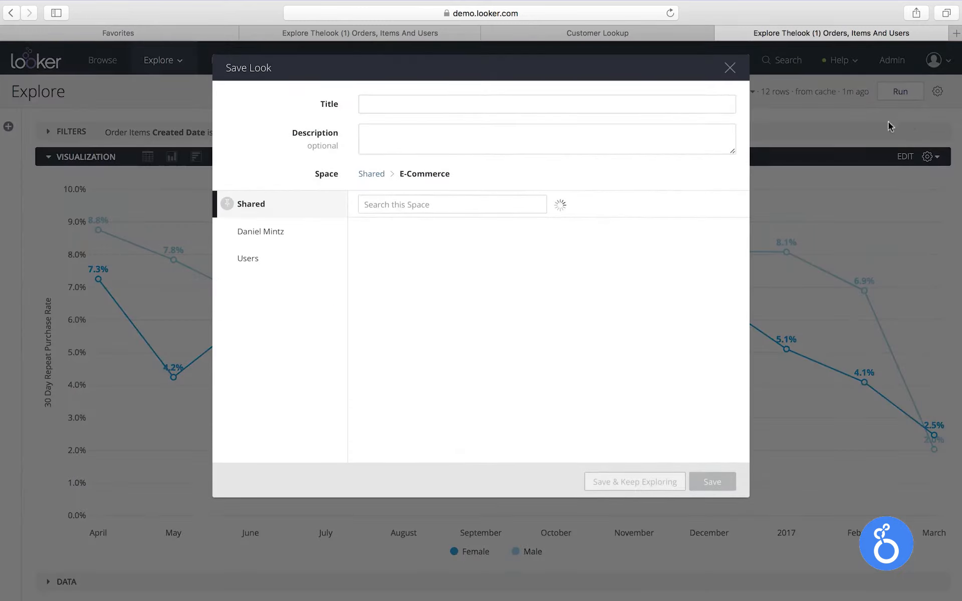
click(458, 107)
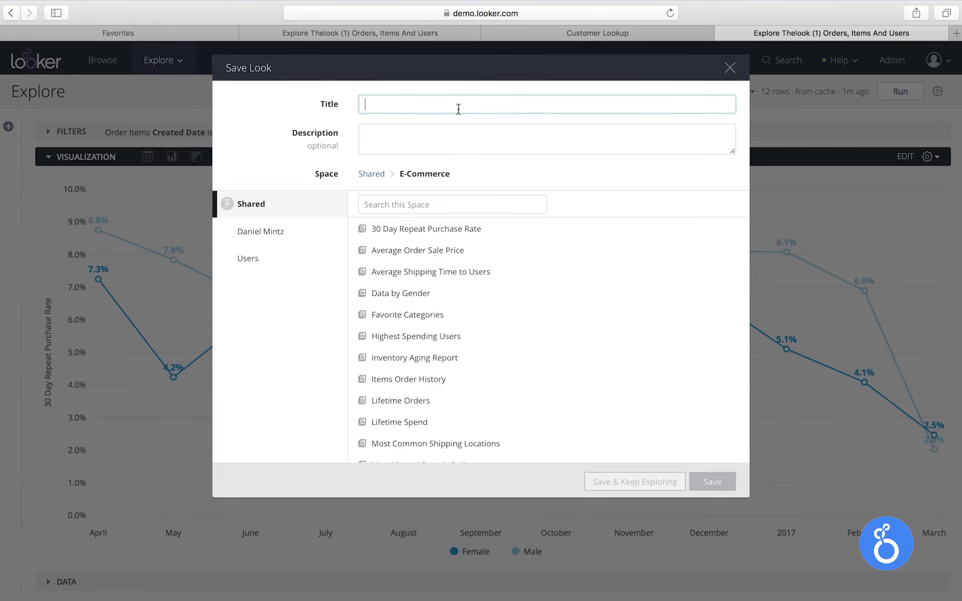
text(Repeat Purch)
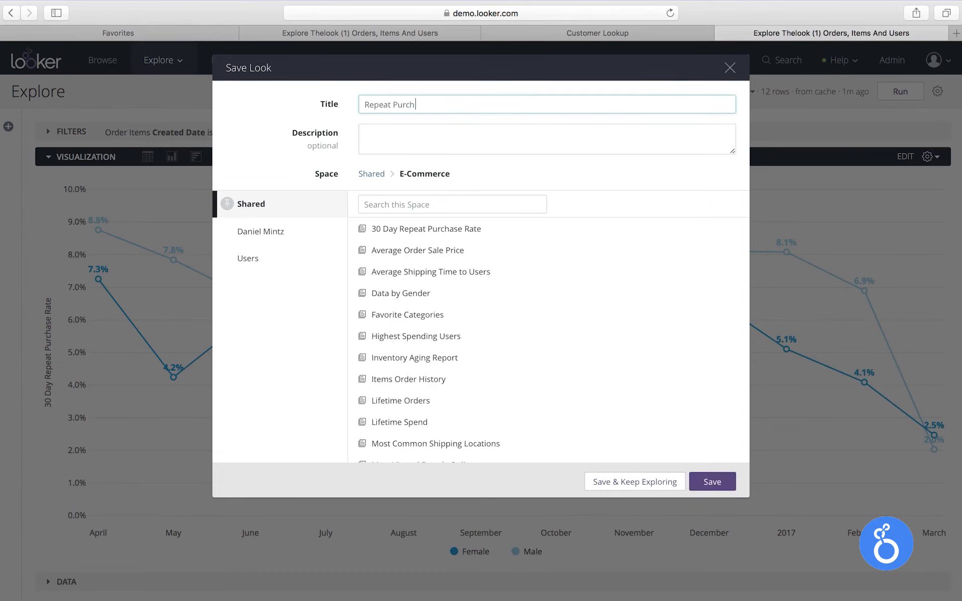
text(ases by Display Ad Users)
click(724, 484)
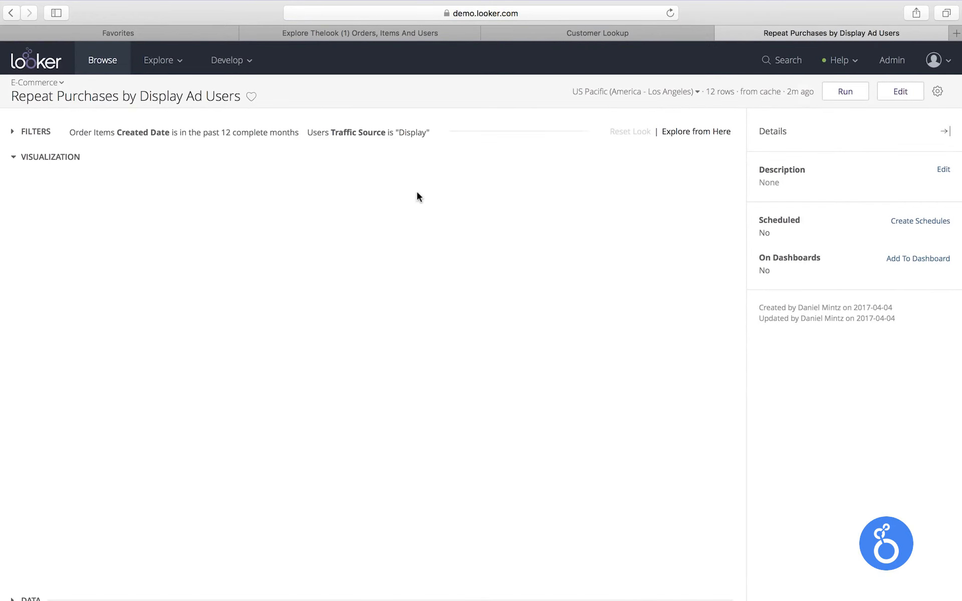
Create a schedule for this Look delivered monthly by email in Inline Visualizations format, and save it
click(910, 220)
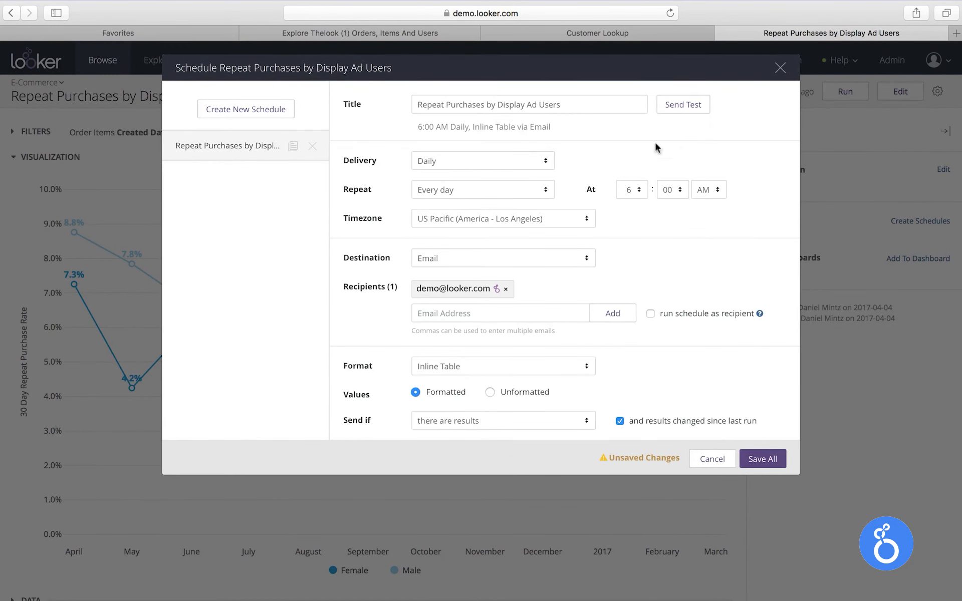
click(516, 161)
click(508, 195)
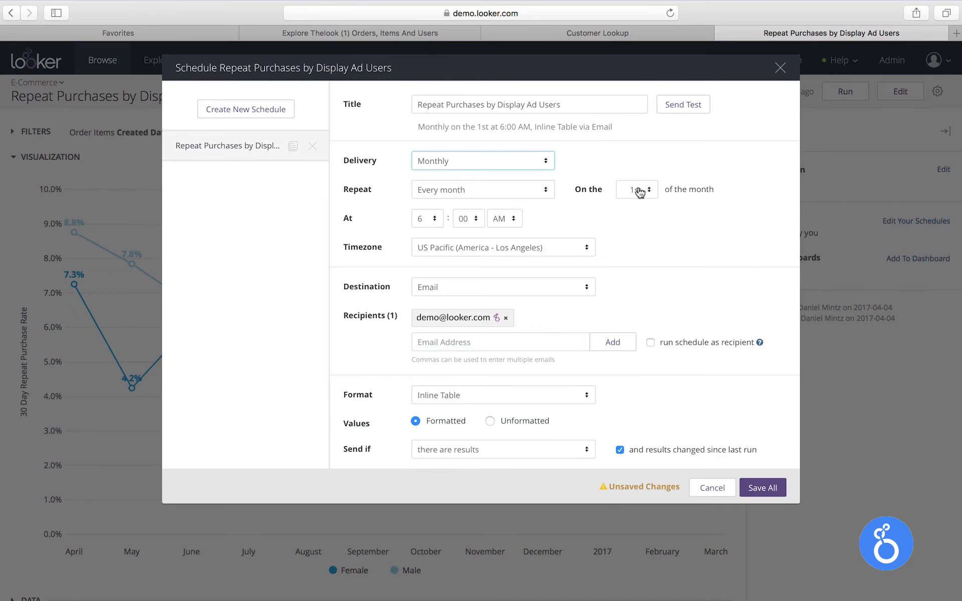
click(496, 397)
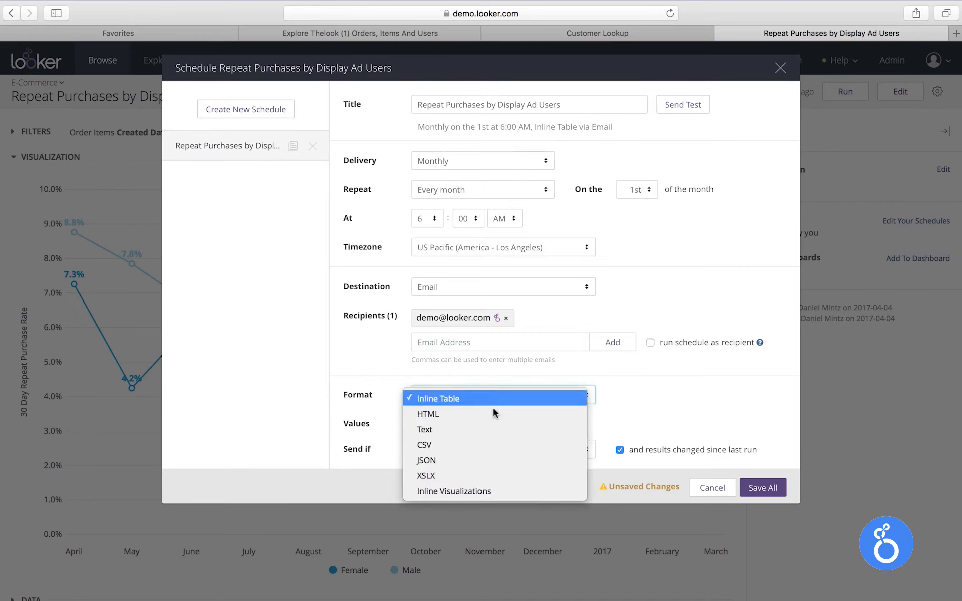
click(488, 492)
click(755, 460)
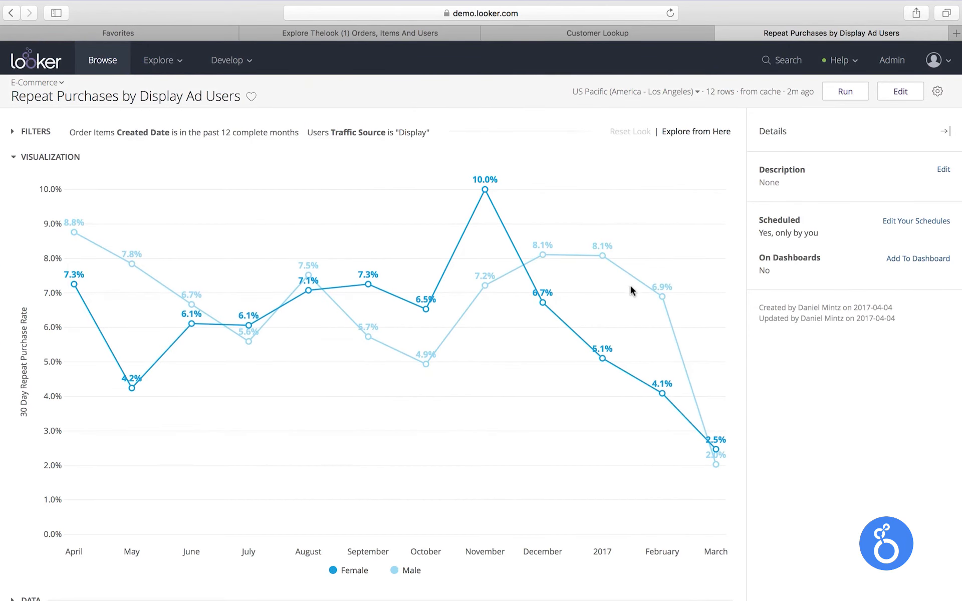
Open the Business Pulse dashboard from the E-Commerce space
click(44, 83)
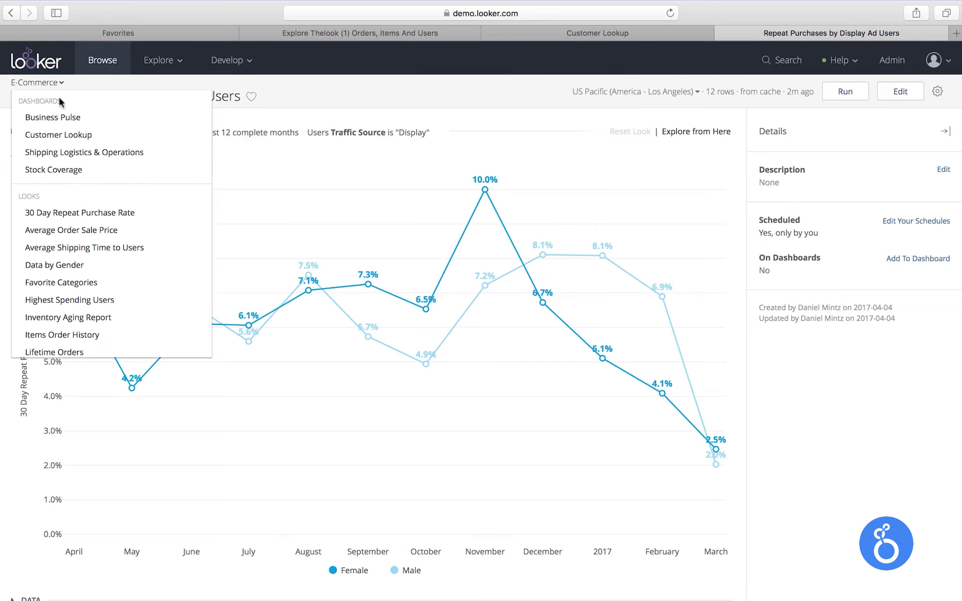
click(80, 117)
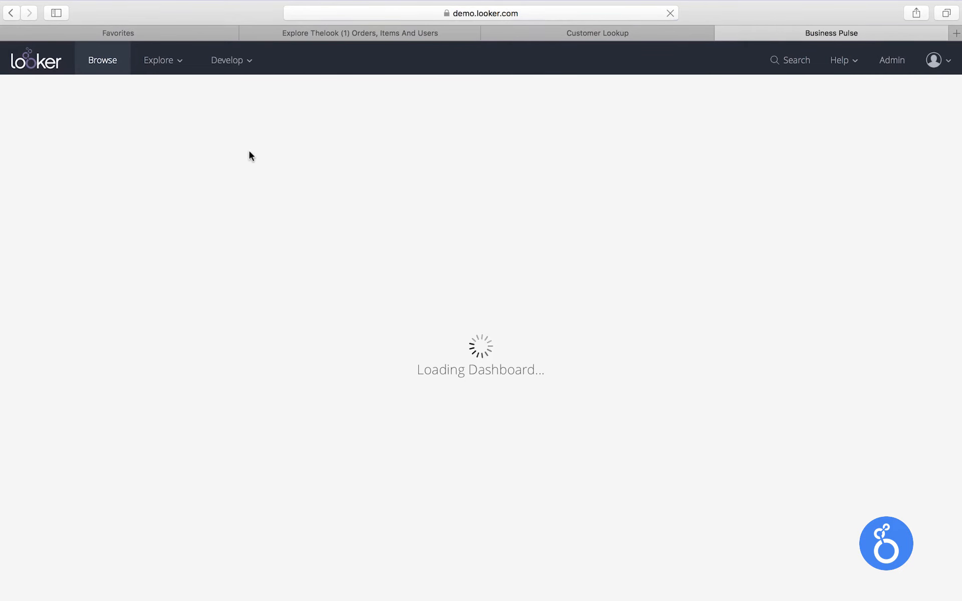